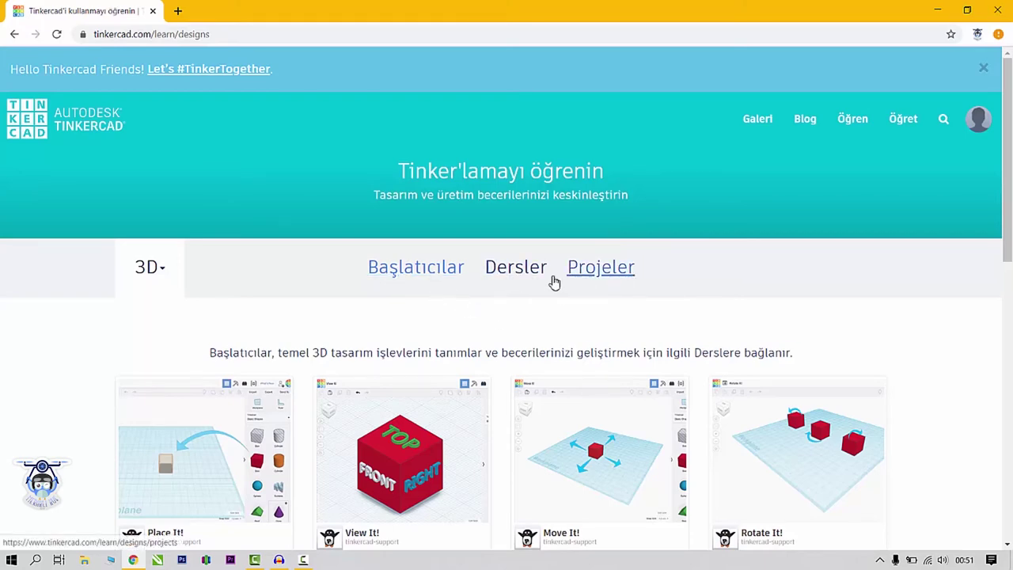
Look over the 3D lessons and starters pages, and create a new 3D design from the dashboard
{"action": "left_click", "coordinate": [500, 273]}
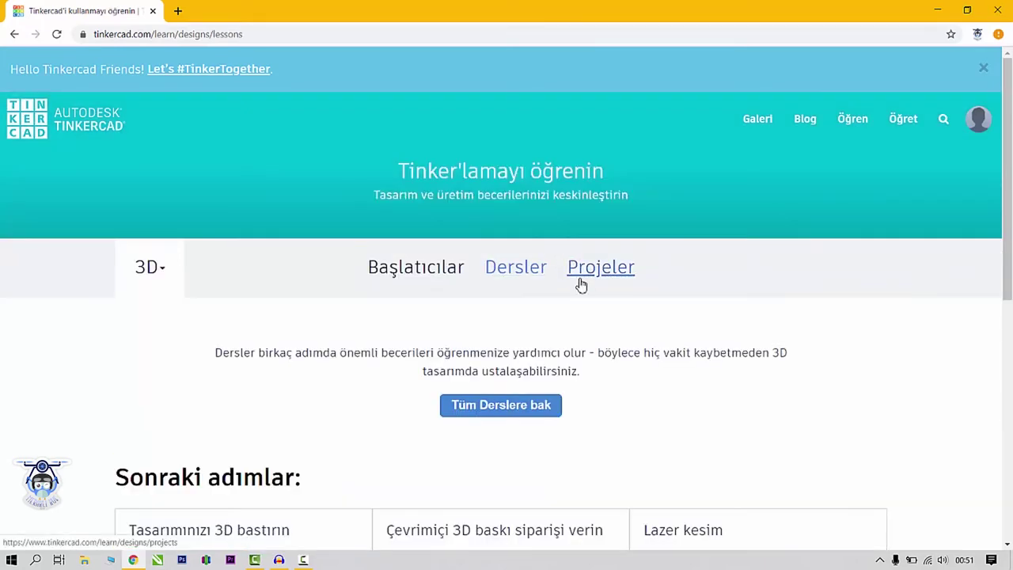
{"action": "left_click", "coordinate": [447, 272]}
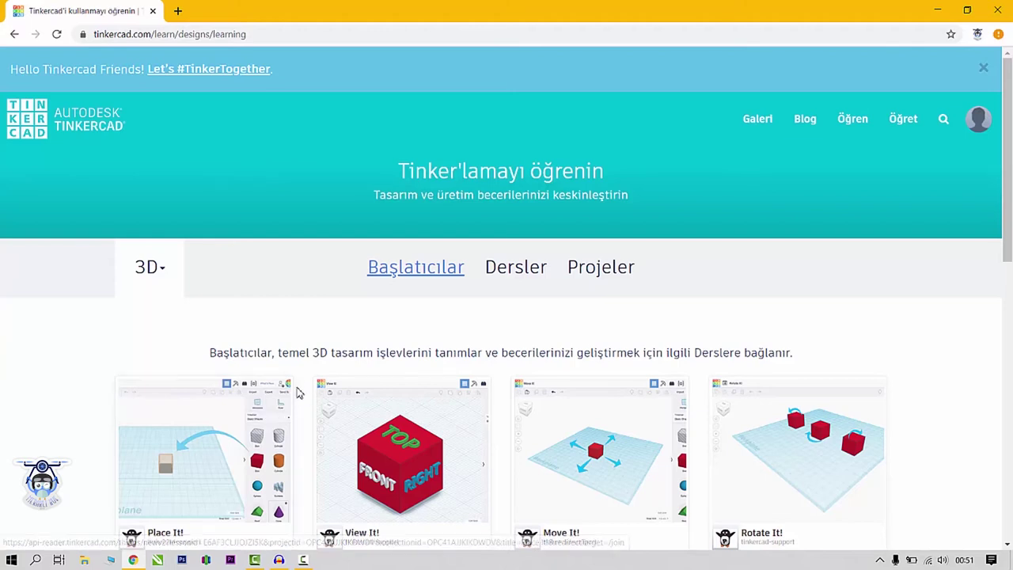
{"action": "left_click", "coordinate": [43, 117]}
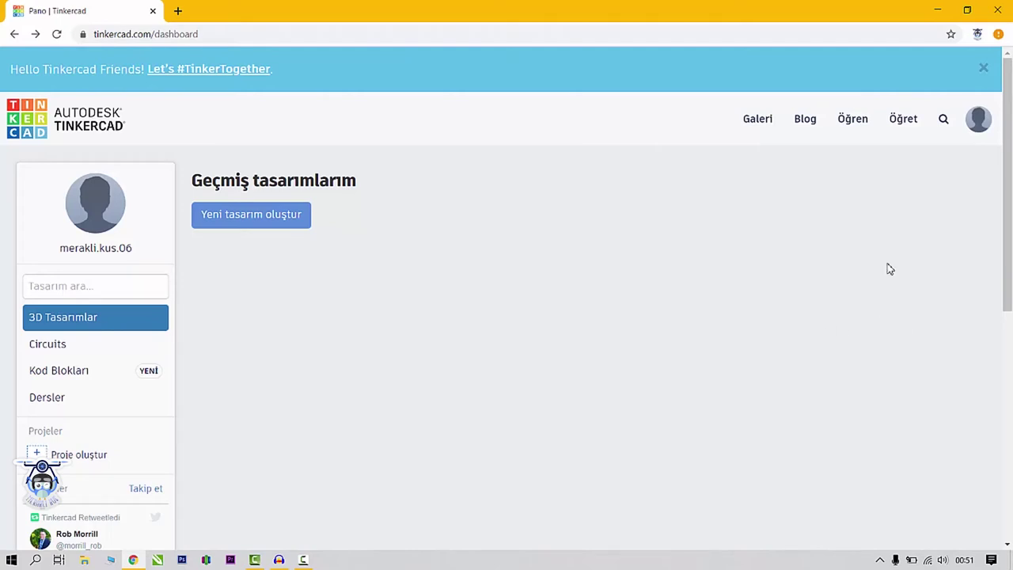
{"action": "left_click", "coordinate": [267, 218]}
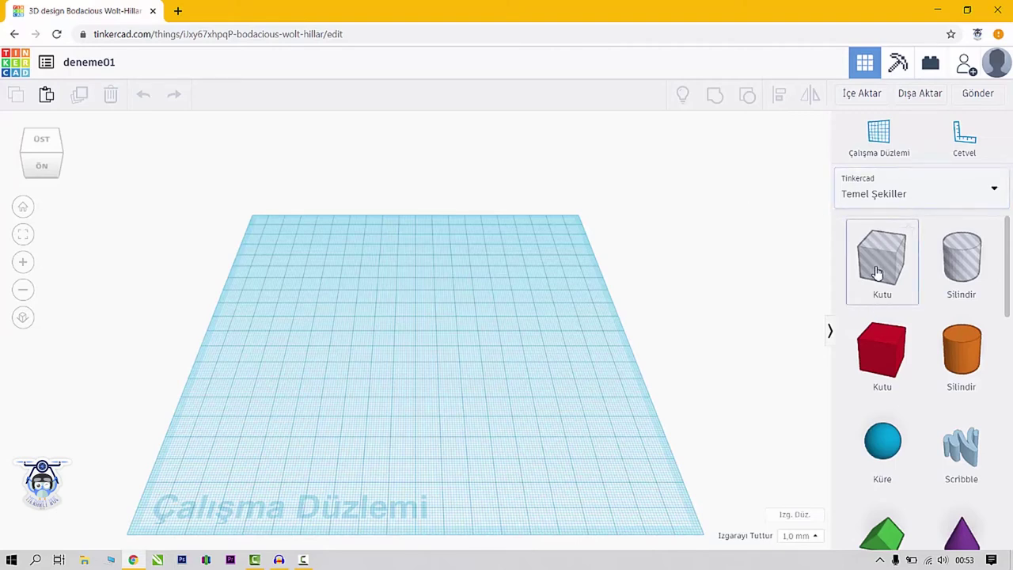
Look through the shapes available in the Temel Şekiller library
{"action": "scroll", "coordinate": [882, 332], "scroll_direction": "down", "scroll_amount": 2}
{"action": "scroll", "coordinate": [882, 336], "scroll_direction": "up", "scroll_amount": 2}
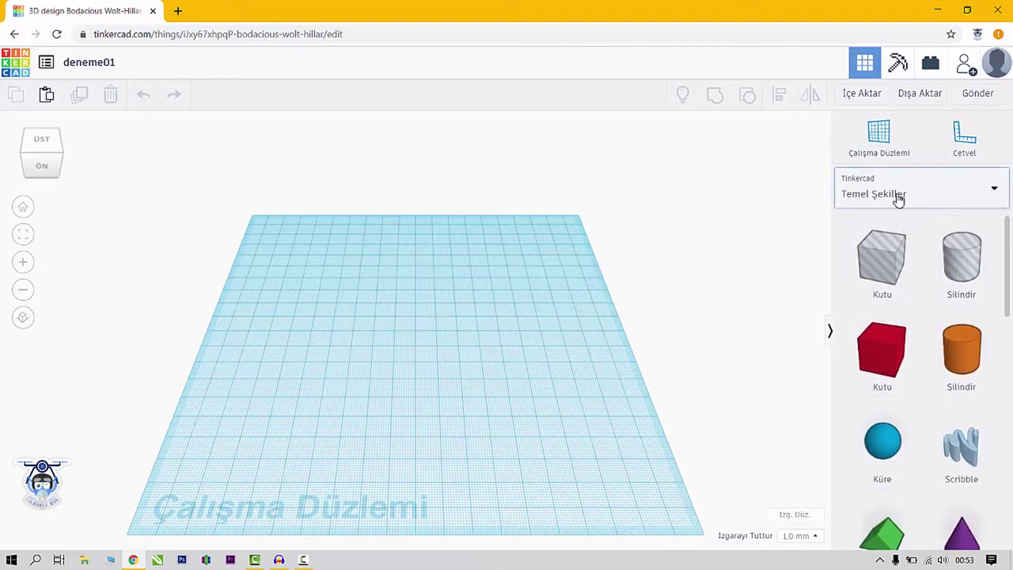
{"action": "scroll", "coordinate": [887, 265], "scroll_direction": "down", "scroll_amount": 5}
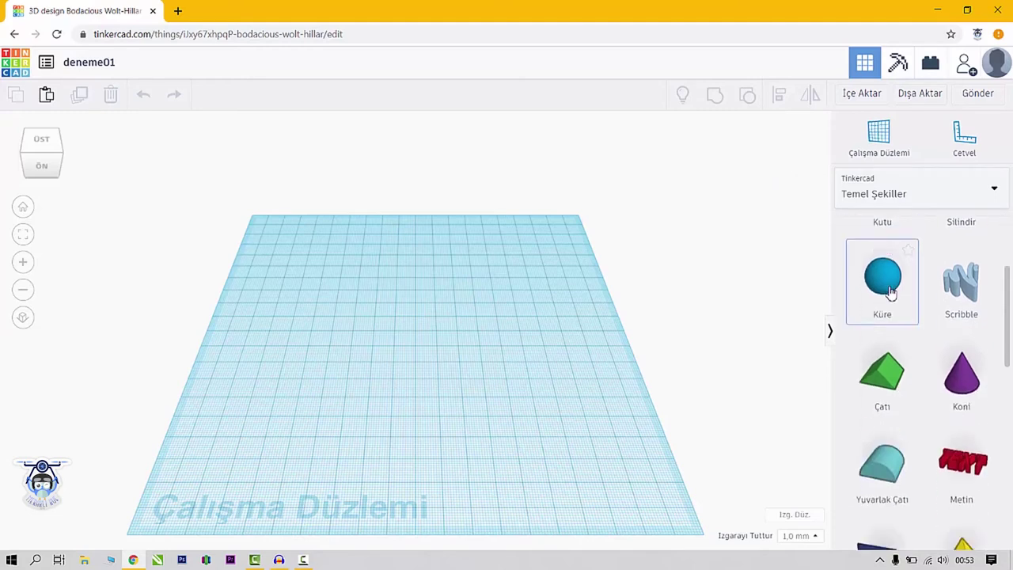
{"action": "scroll", "coordinate": [886, 317], "scroll_direction": "down", "scroll_amount": 5}
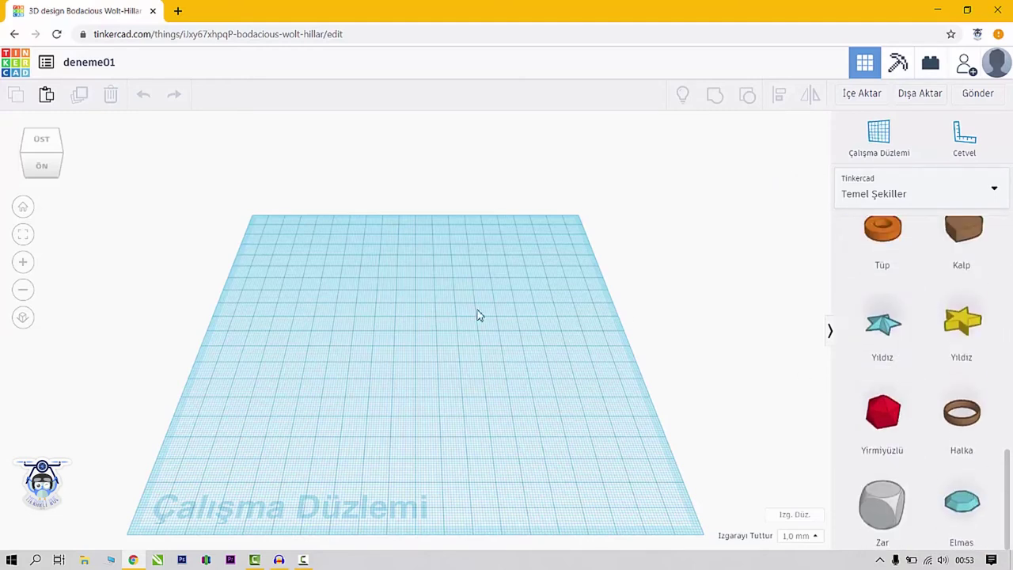
{"action": "scroll", "coordinate": [923, 357], "scroll_direction": "up", "scroll_amount": 1}
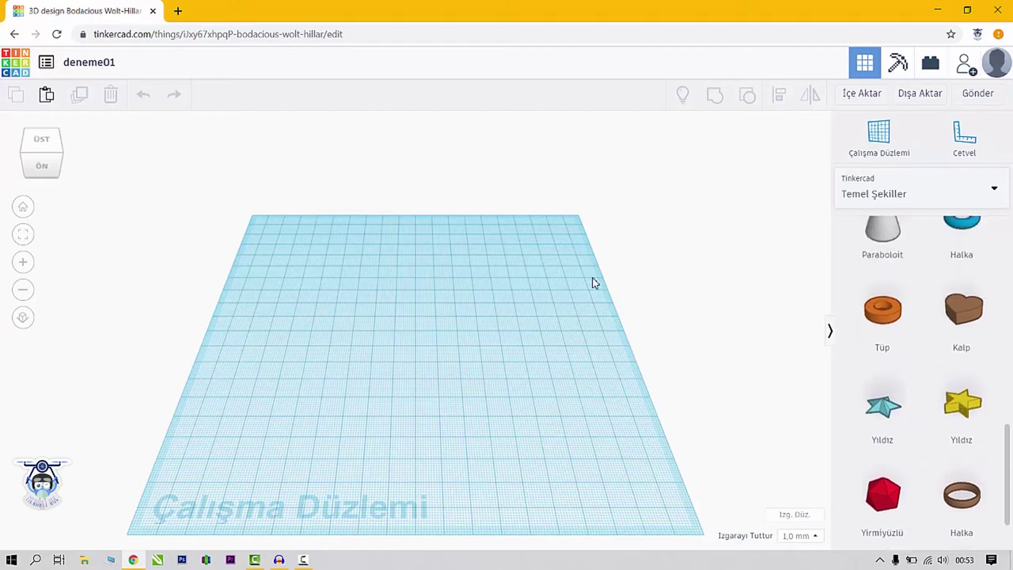
Examine the empty workplane at several zoom levels and orbit around it to see it from other angles
{"action": "scroll", "coordinate": [372, 294], "scroll_direction": "down", "scroll_amount": 3}
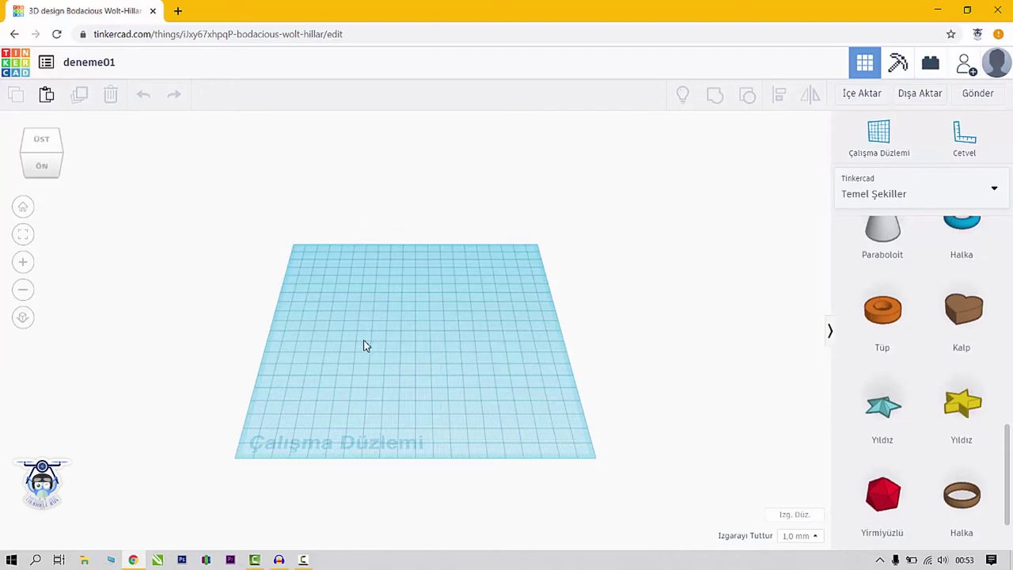
{"action": "scroll", "coordinate": [365, 369], "scroll_direction": "up", "scroll_amount": 2}
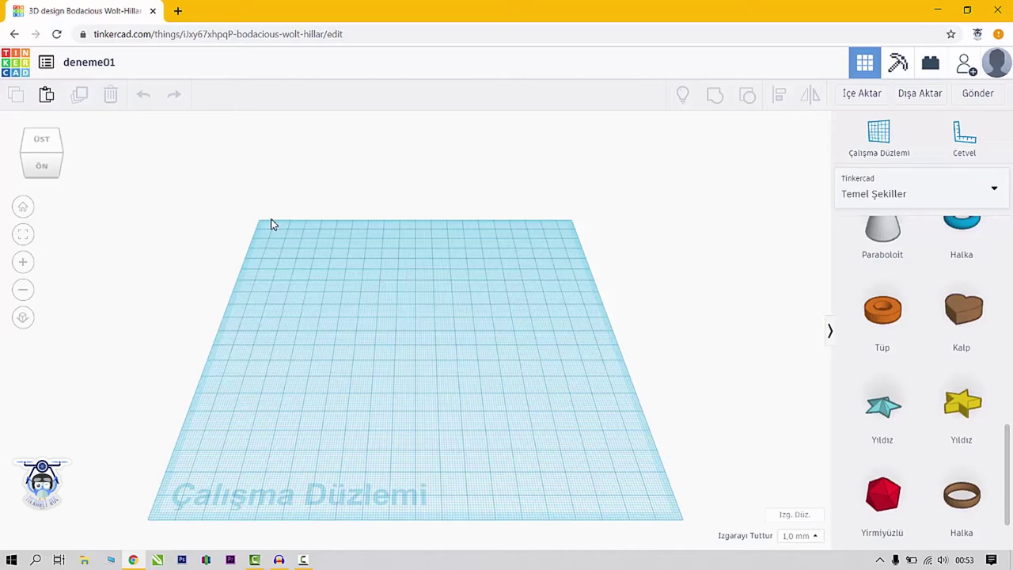
{"action": "scroll", "coordinate": [357, 260], "scroll_direction": "down", "scroll_amount": 4}
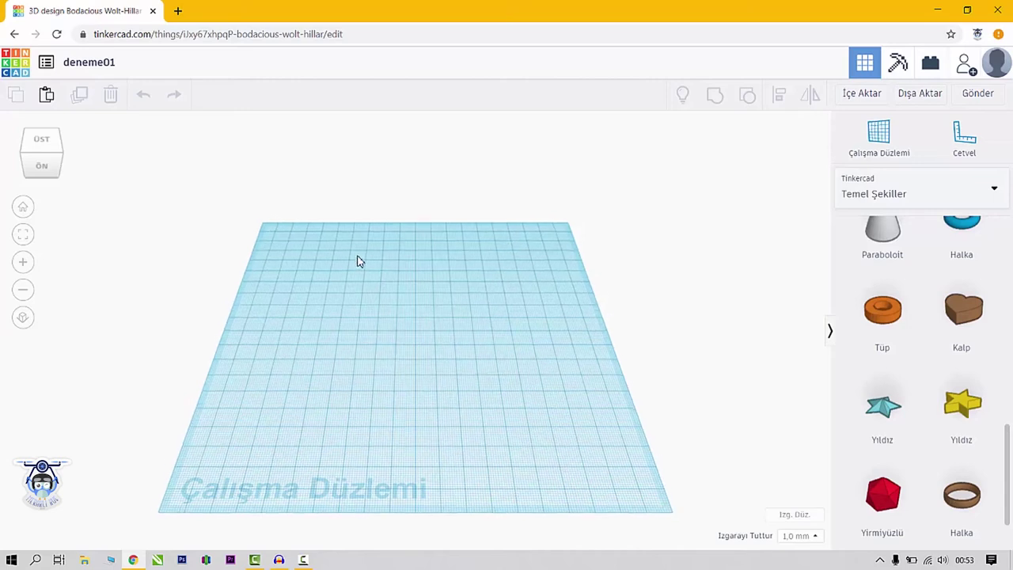
{"action": "scroll", "coordinate": [345, 263], "scroll_direction": "down", "scroll_amount": 4}
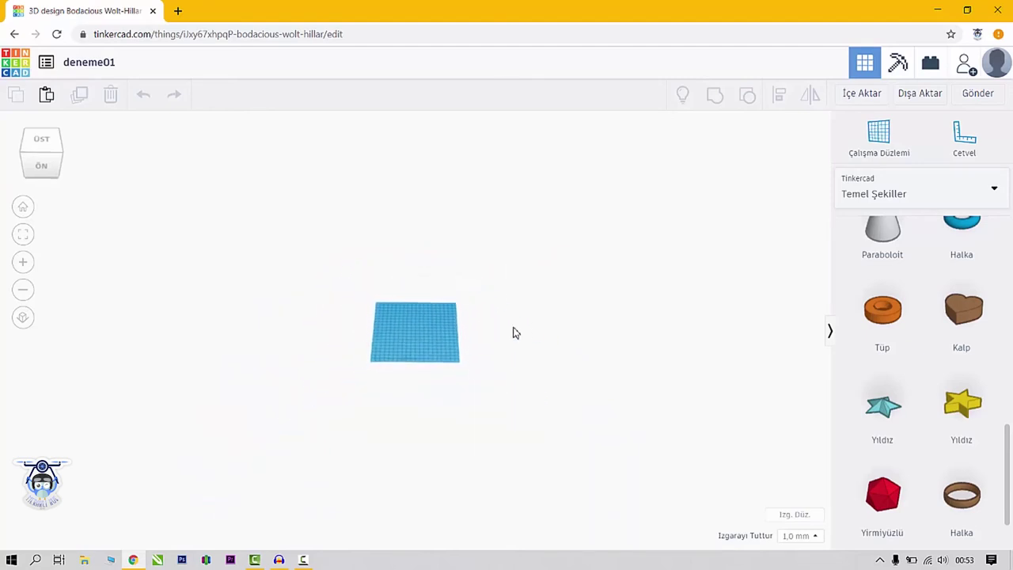
{"action": "right_click_drag", "start_coordinate": [515, 332], "coordinate": [417, 365]}
{"action": "scroll", "coordinate": [451, 372], "scroll_direction": "up", "scroll_amount": 3}
{"action": "scroll", "coordinate": [428, 380], "scroll_direction": "up", "scroll_amount": 3}
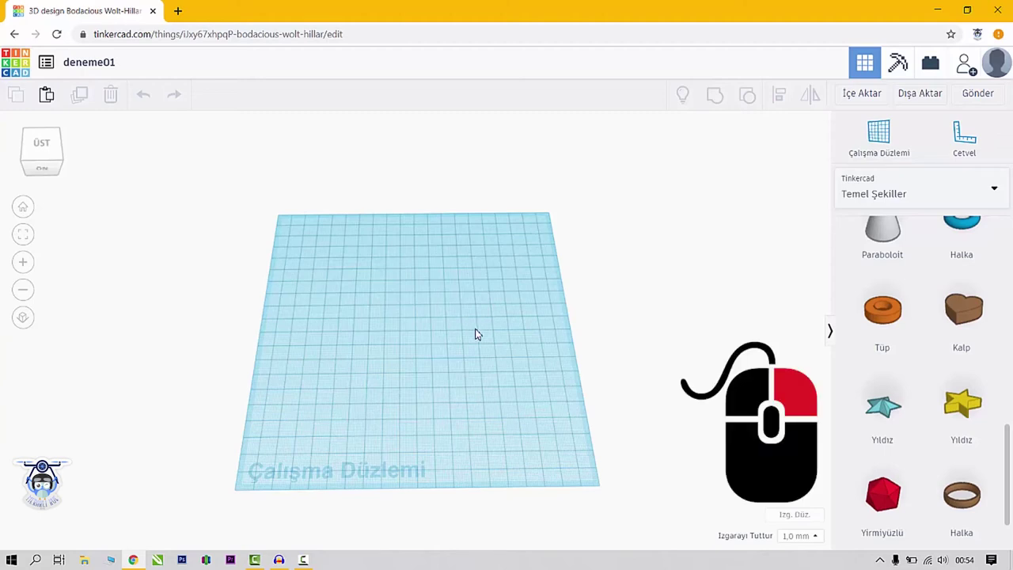
{"action": "mouse_move", "coordinate": [475, 334]}
{"action": "right_mouse_down"}
{"action": "mouse_move", "coordinate": [556, 324]}
{"action": "mouse_move", "coordinate": [601, 287]}
{"action": "mouse_move", "coordinate": [301, 298]}
{"action": "mouse_move", "coordinate": [536, 292]}
{"action": "mouse_move", "coordinate": [519, 265]}
{"action": "mouse_move", "coordinate": [507, 192]}
{"action": "mouse_move", "coordinate": [488, 330]}
{"action": "mouse_move", "coordinate": [479, 333]}
{"action": "right_mouse_up"}
Practise zooming in and out on the workplane and pan it sideways within the view
{"action": "scroll", "coordinate": [462, 323], "scroll_direction": "down", "scroll_amount": 1}
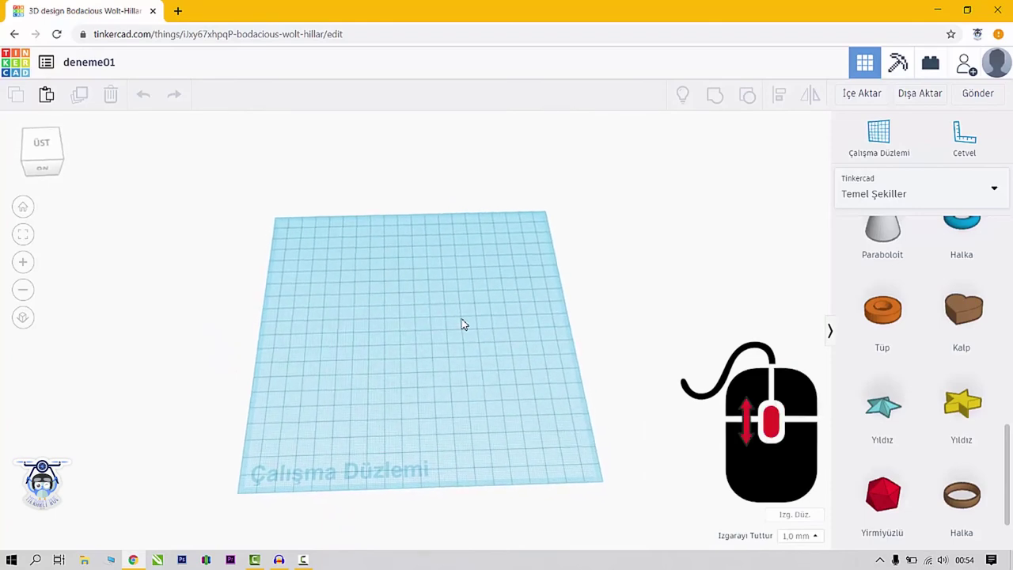
{"action": "scroll", "coordinate": [455, 321], "scroll_direction": "up", "scroll_amount": 4}
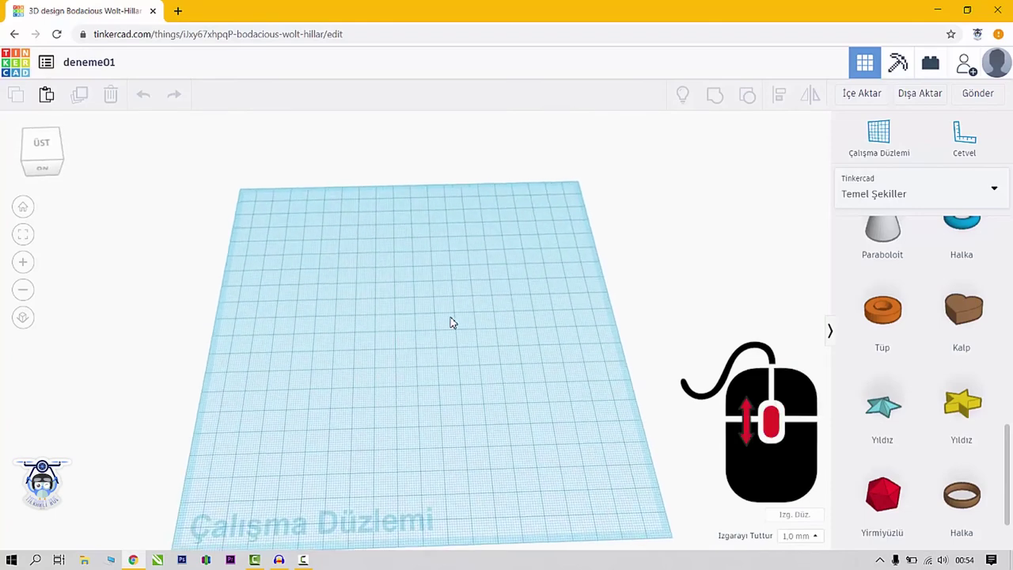
{"action": "scroll", "coordinate": [450, 323], "scroll_direction": "down", "scroll_amount": 2}
{"action": "scroll", "coordinate": [447, 324], "scroll_direction": "up", "scroll_amount": 2}
{"action": "scroll", "coordinate": [447, 324], "scroll_direction": "down", "scroll_amount": 4}
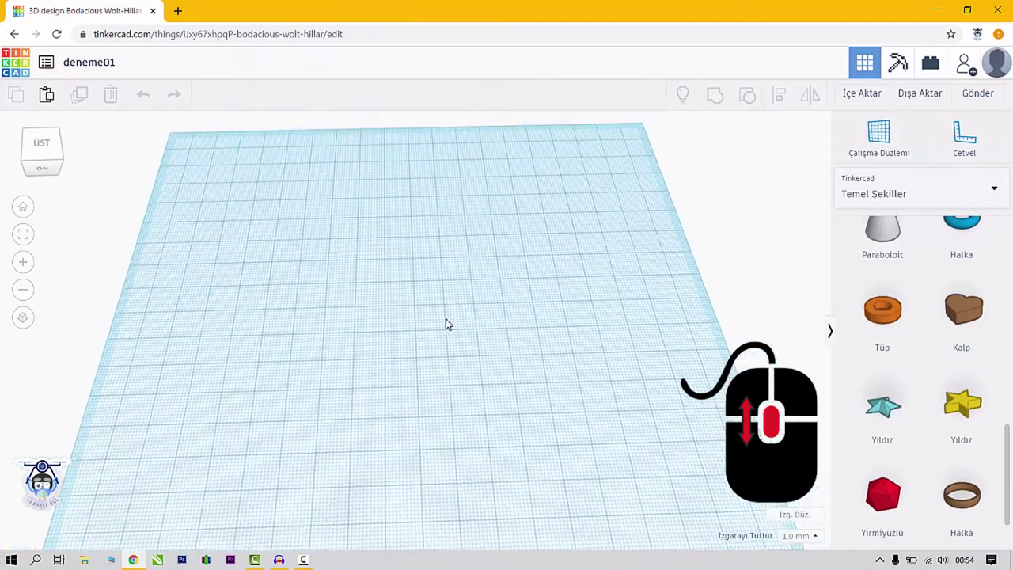
{"action": "scroll", "coordinate": [444, 327], "scroll_direction": "up", "scroll_amount": 2}
{"action": "scroll", "coordinate": [444, 327], "scroll_direction": "down", "scroll_amount": 4}
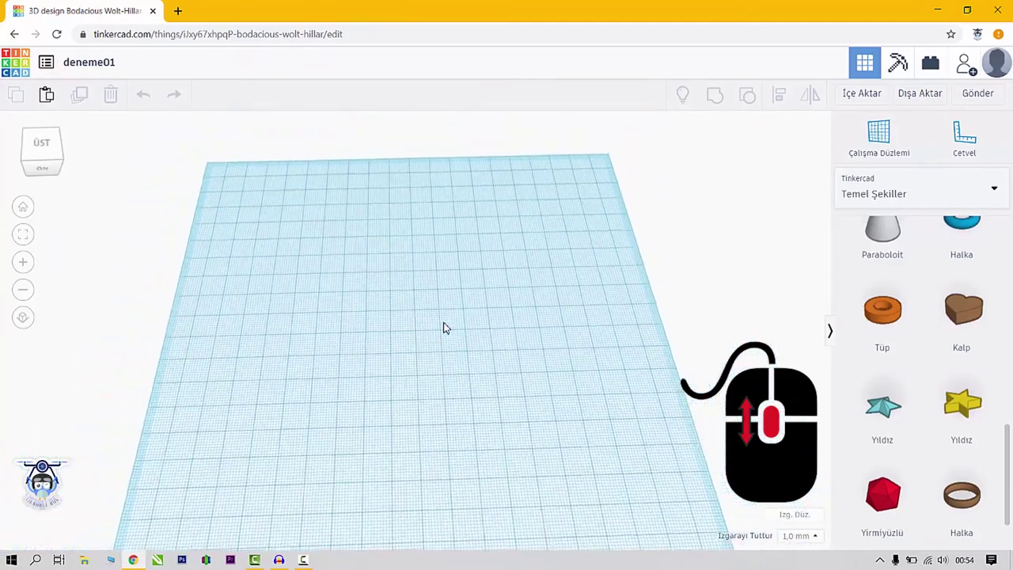
{"action": "scroll", "coordinate": [445, 336], "scroll_direction": "up", "scroll_amount": 2}
{"action": "scroll", "coordinate": [446, 338], "scroll_direction": "down", "scroll_amount": 2}
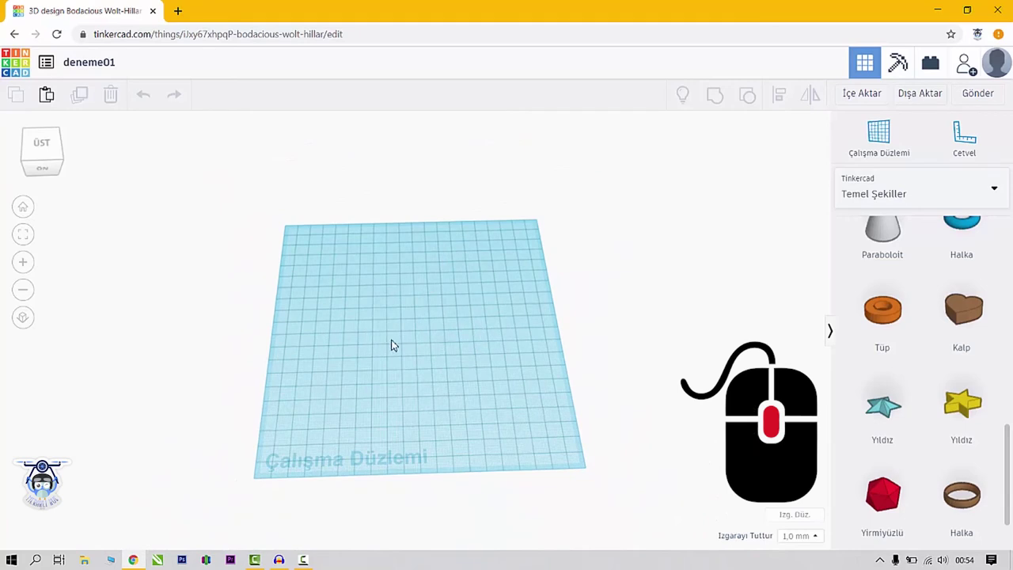
{"action": "middle_click_drag", "start_coordinate": [393, 345], "coordinate": [536, 304]}
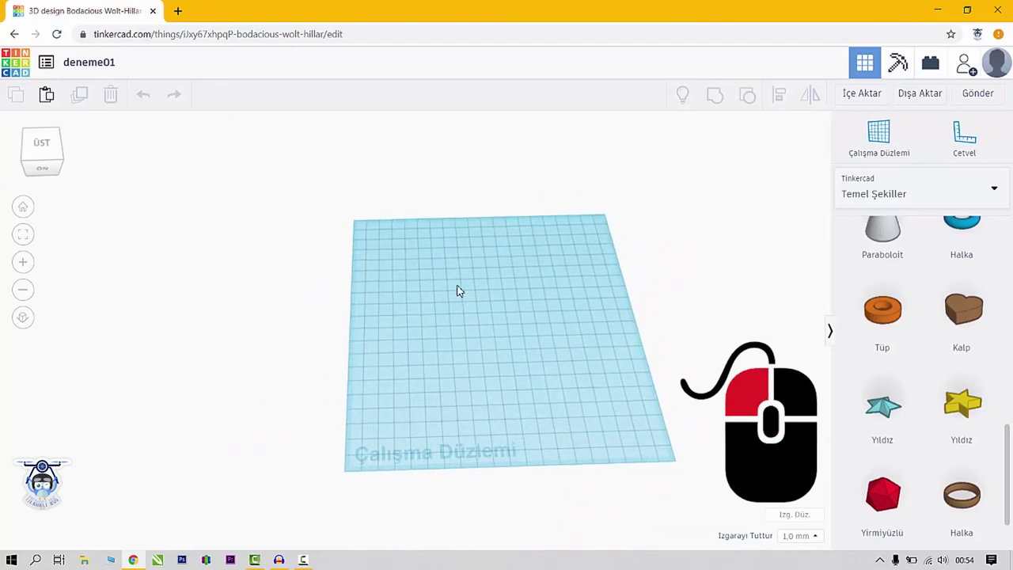
{"action": "left_click_drag", "start_coordinate": [456, 290], "coordinate": [477, 312]}
Place a solid red Kutu box near the middle of the workplane and delete it
{"action": "scroll", "coordinate": [875, 235], "scroll_direction": "up", "scroll_amount": 10}
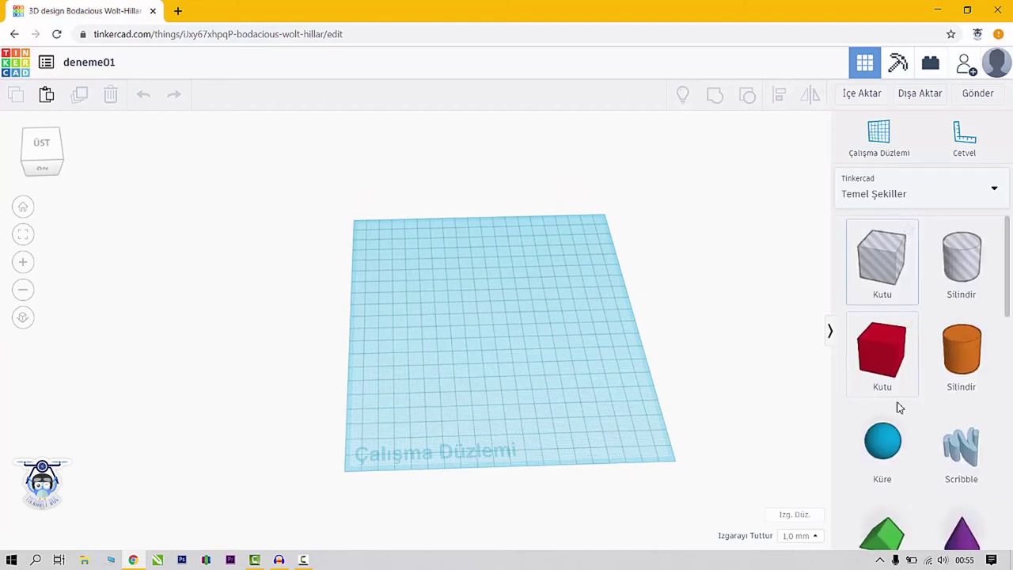
{"action": "left_click_drag", "start_coordinate": [873, 339], "coordinate": [494, 339]}
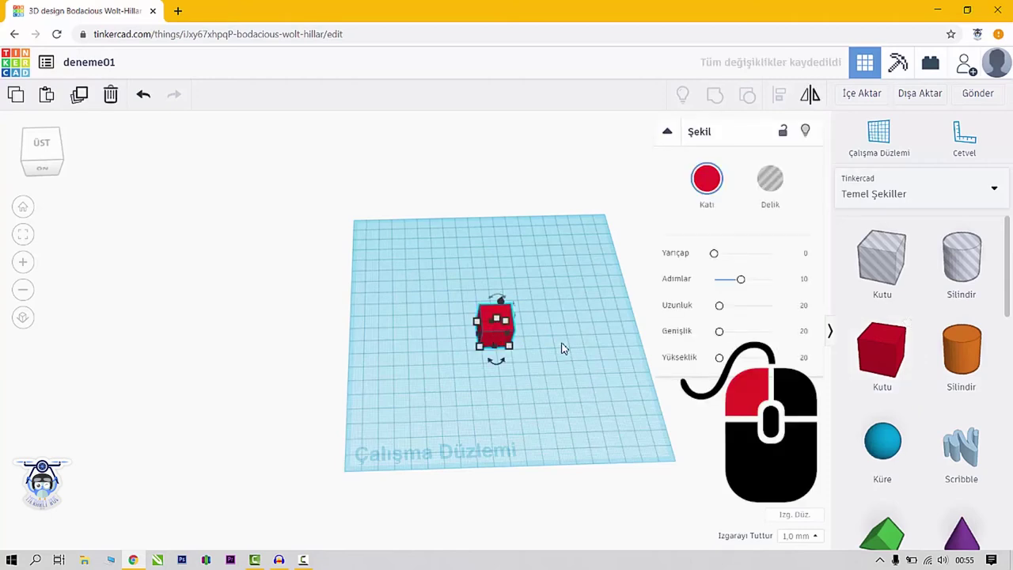
{"action": "left_click", "coordinate": [110, 94]}
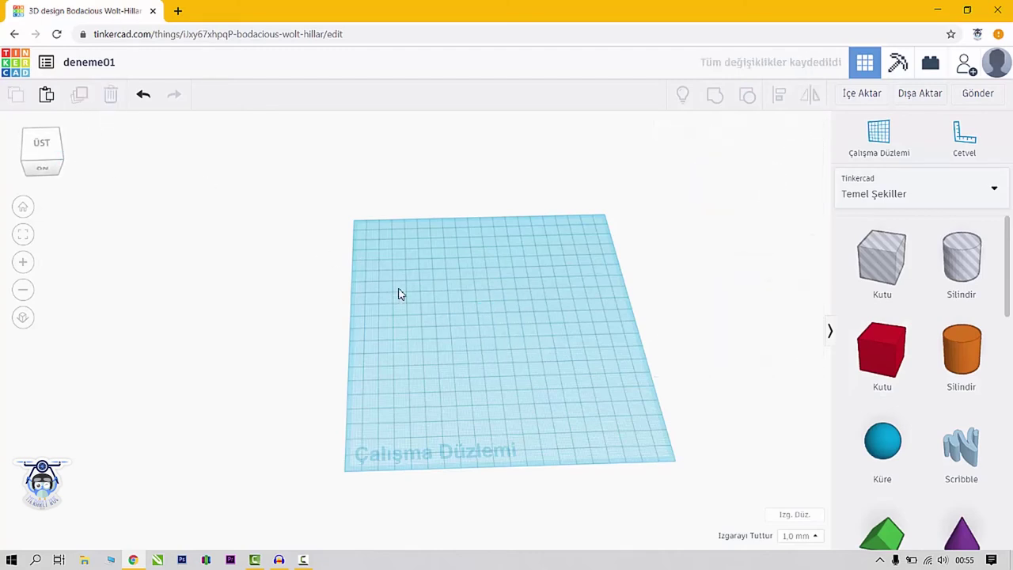
Restore the home view and try the zoom-in and zoom-out controls on the workplane
{"action": "left_click", "coordinate": [24, 209]}
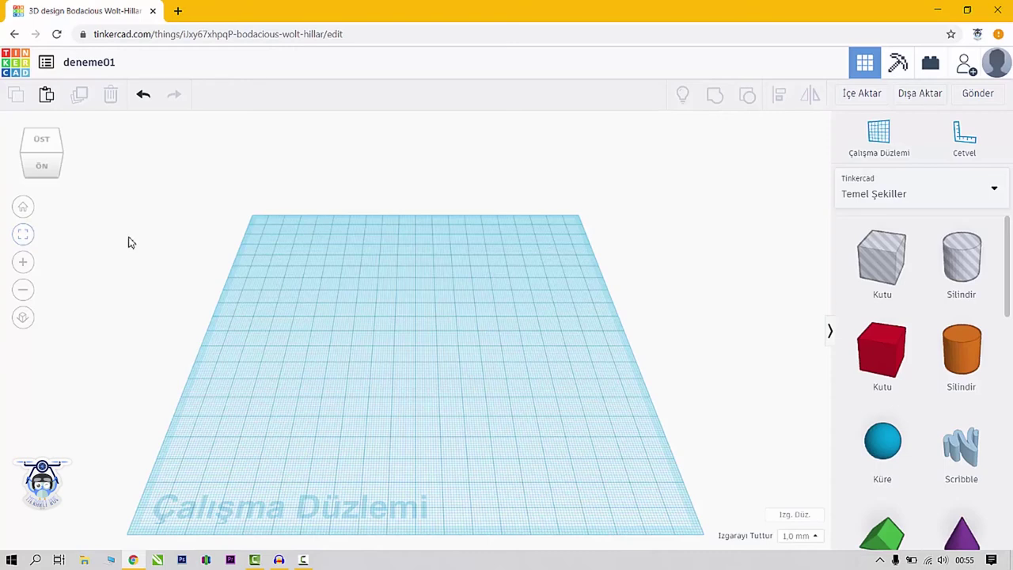
{"action": "left_click", "coordinate": [22, 262]}
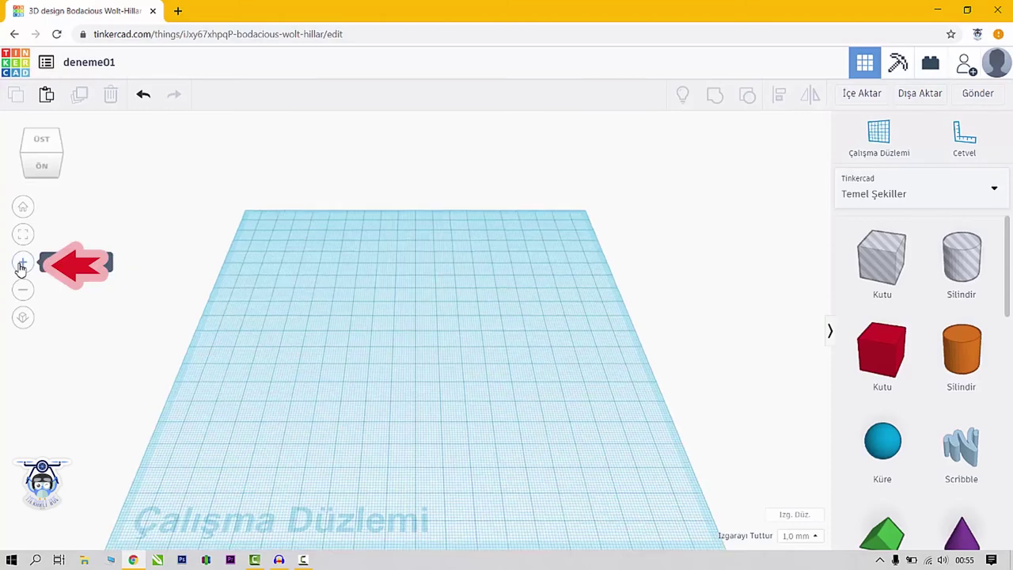
{"action": "left_click", "coordinate": [23, 291]}
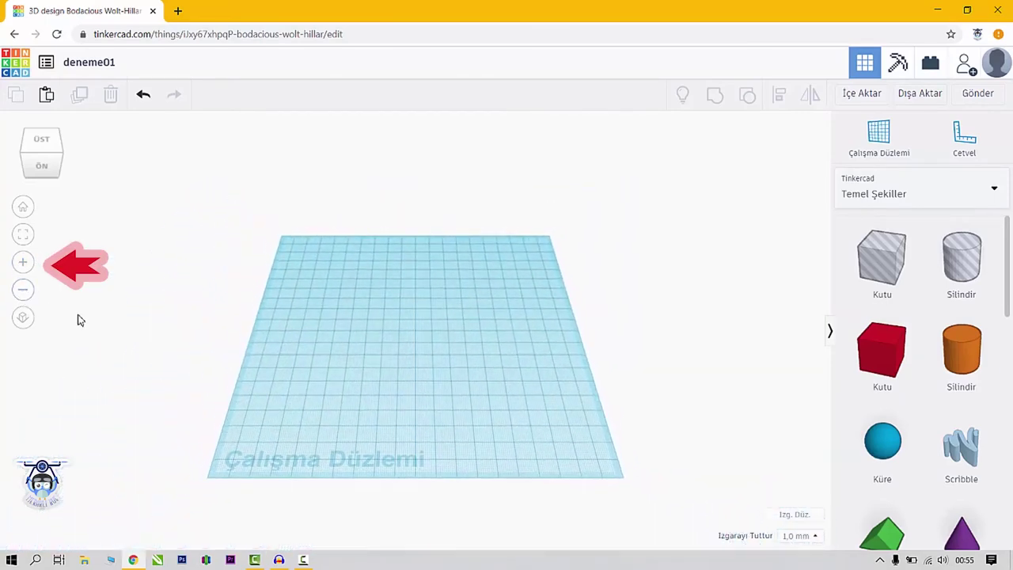
{"action": "scroll", "coordinate": [272, 325], "scroll_direction": "up", "scroll_amount": 5}
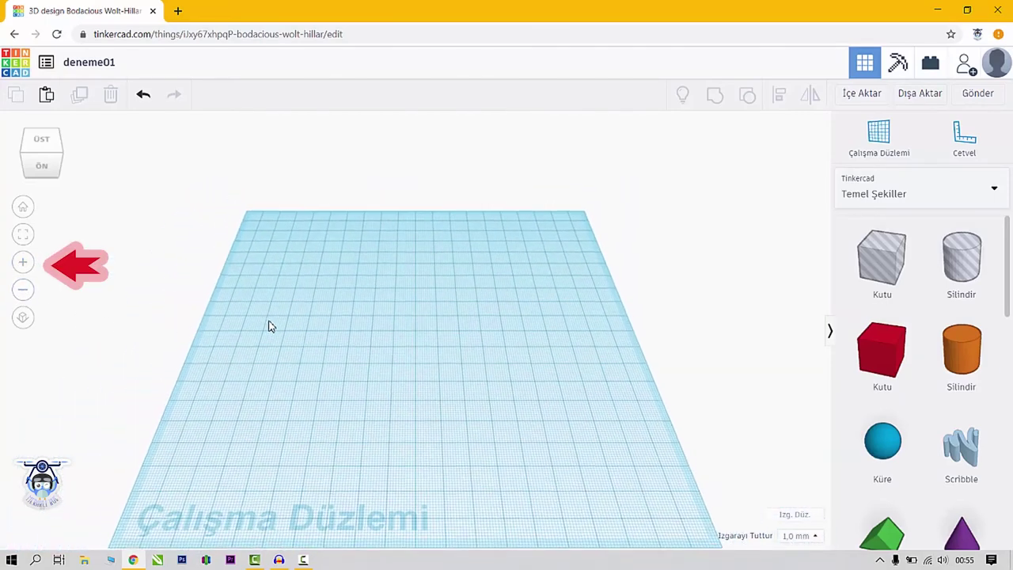
{"action": "scroll", "coordinate": [265, 328], "scroll_direction": "down", "scroll_amount": 3}
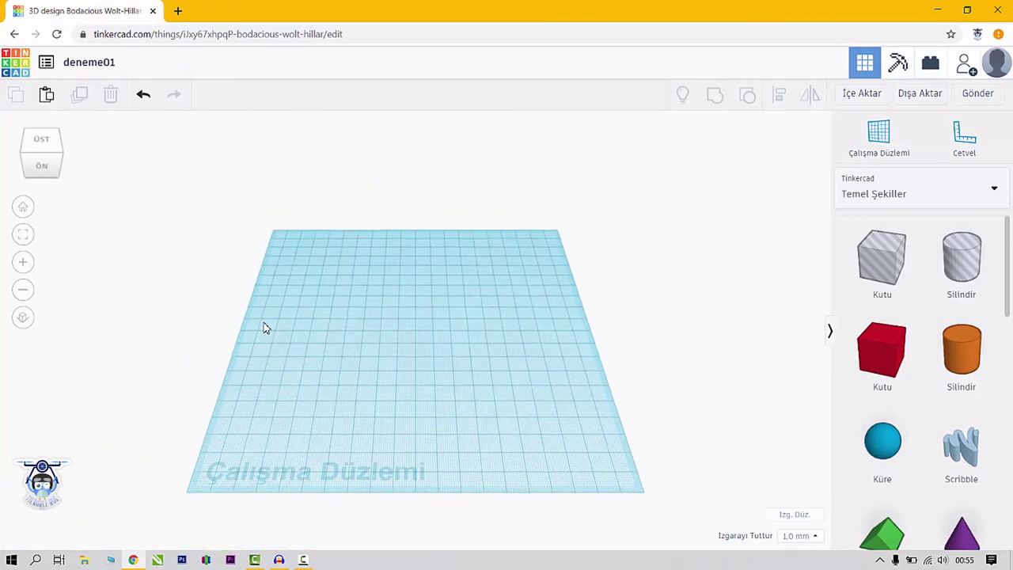
{"action": "scroll", "coordinate": [265, 327], "scroll_direction": "up", "scroll_amount": 3}
{"action": "left_click", "coordinate": [23, 262]}
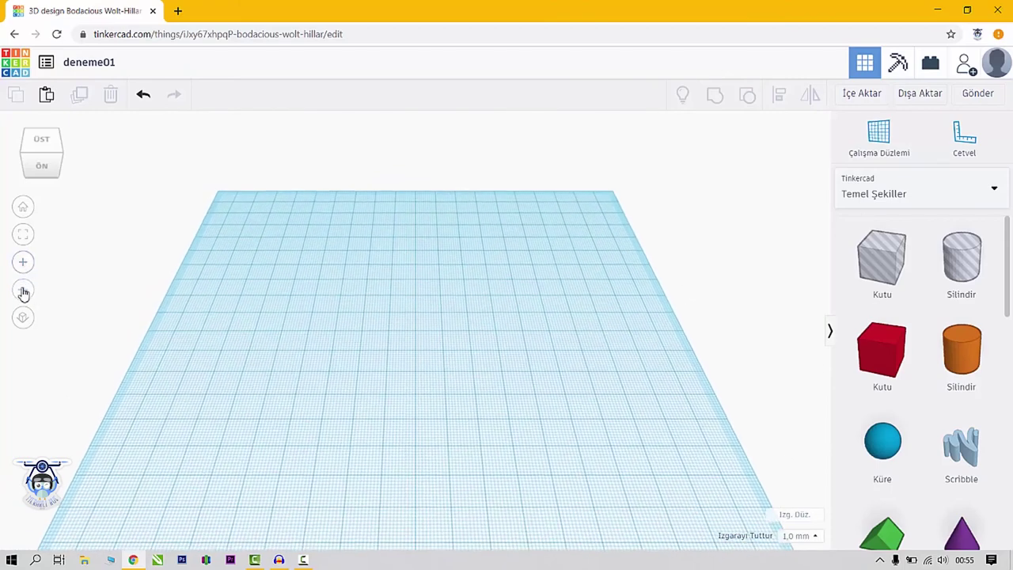
{"action": "left_click", "coordinate": [24, 291]}
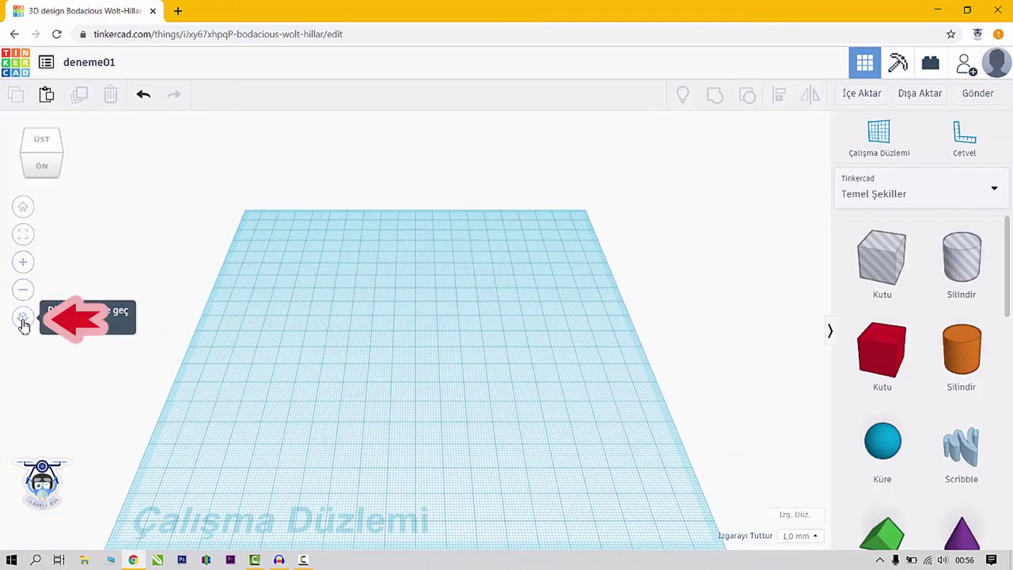
Switch the flat projection on and off, and inspect the workplane from the front, right side and front-right corner
{"action": "left_click", "coordinate": [23, 318]}
{"action": "left_click", "coordinate": [23, 319]}
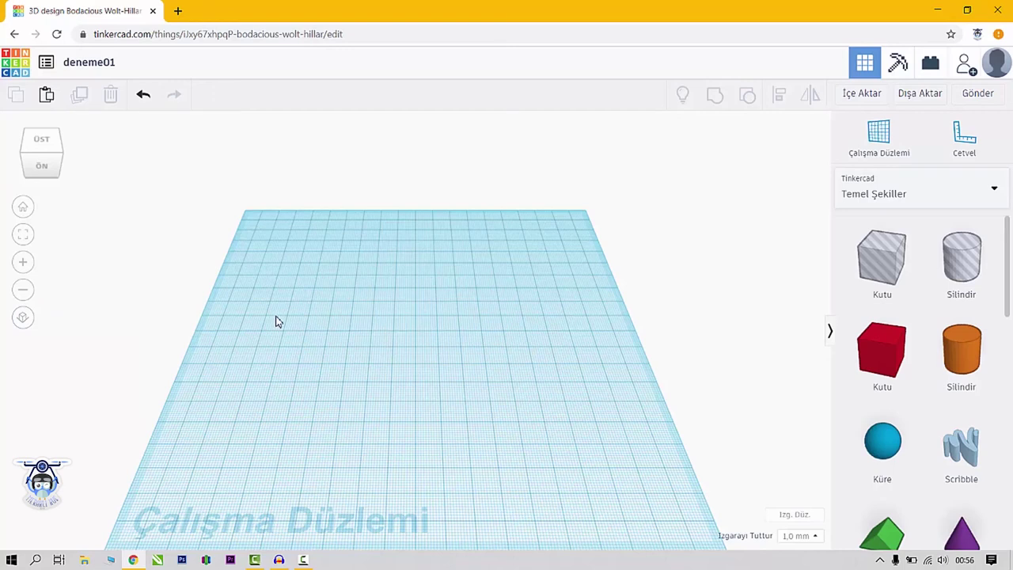
{"action": "left_click", "coordinate": [43, 163]}
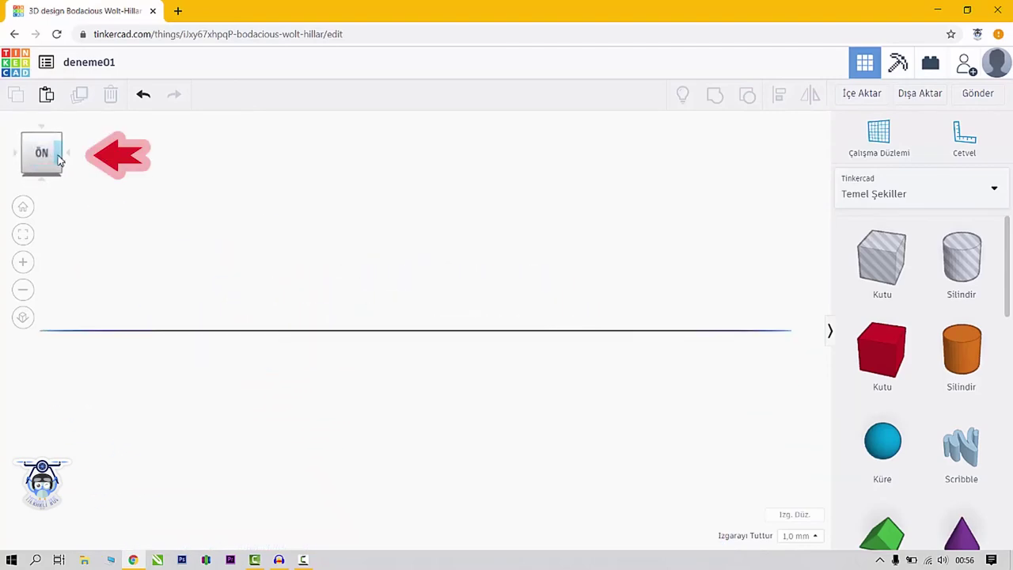
{"action": "left_click", "coordinate": [60, 159]}
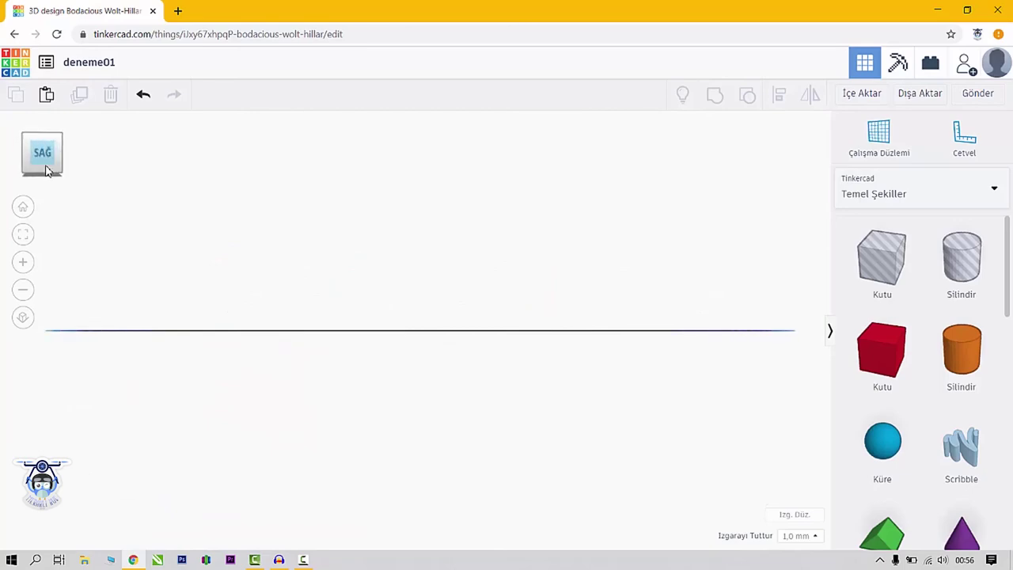
{"action": "left_click", "coordinate": [42, 134]}
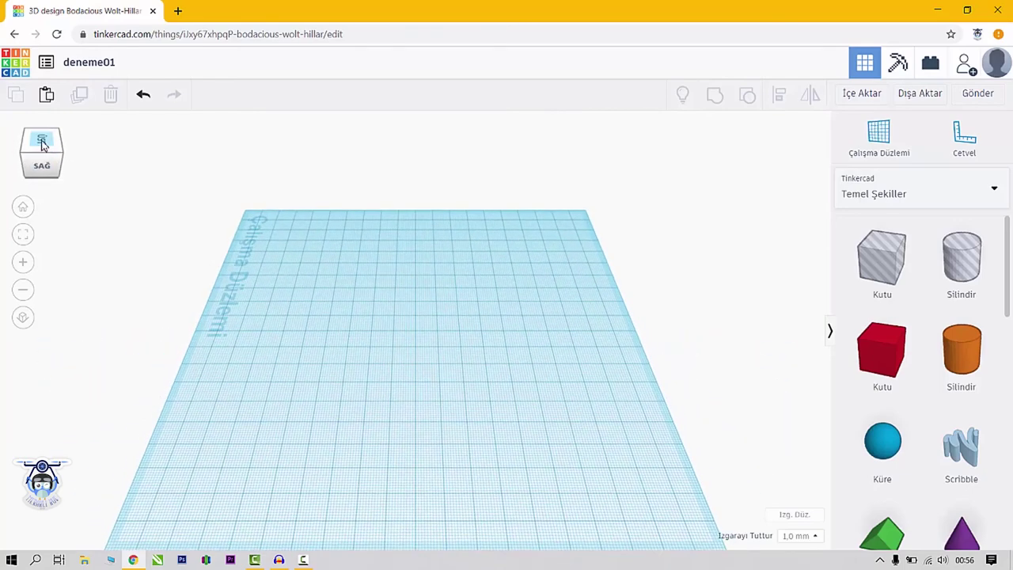
{"action": "left_click", "coordinate": [25, 169]}
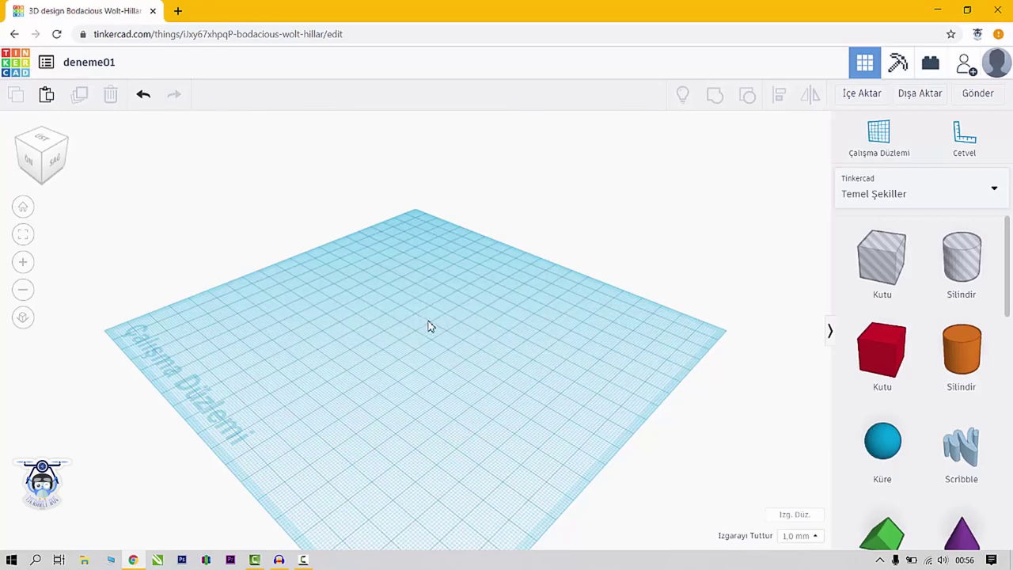
{"action": "mouse_move", "coordinate": [427, 326]}
{"action": "right_mouse_down"}
{"action": "mouse_move", "coordinate": [288, 323]}
{"action": "mouse_move", "coordinate": [278, 309]}
{"action": "mouse_move", "coordinate": [401, 319]}
{"action": "mouse_move", "coordinate": [235, 320]}
{"action": "mouse_move", "coordinate": [235, 310]}
{"action": "mouse_move", "coordinate": [199, 307]}
{"action": "mouse_move", "coordinate": [337, 309]}
{"action": "mouse_move", "coordinate": [301, 322]}
{"action": "mouse_move", "coordinate": [198, 261]}
{"action": "right_mouse_up"}
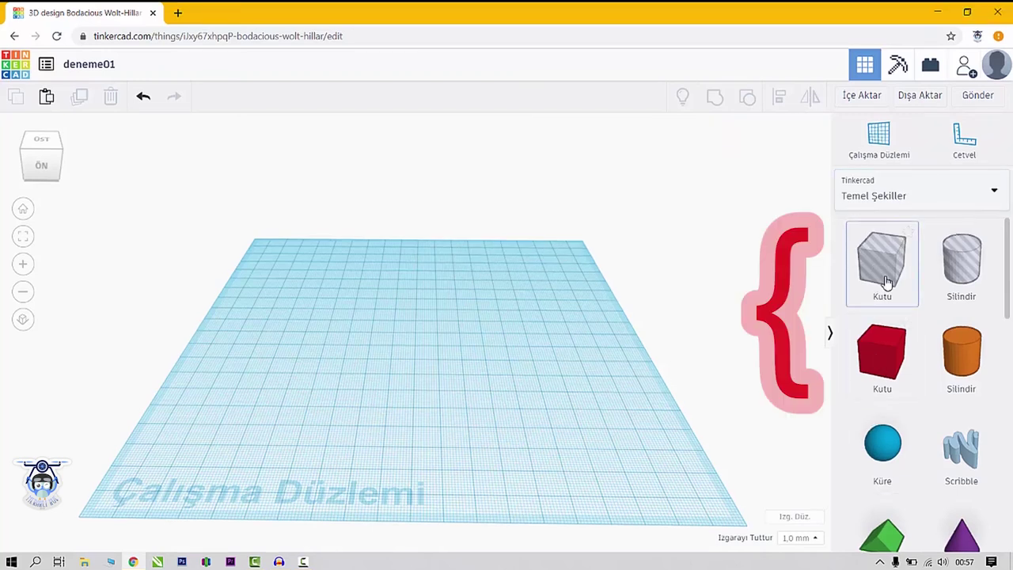
Browse the Temel Şekiller basic shapes down to the star and ring shapes and return to the start
{"action": "scroll", "coordinate": [895, 292], "scroll_direction": "down", "scroll_amount": 5}
{"action": "scroll", "coordinate": [895, 292], "scroll_direction": "down", "scroll_amount": 3}
{"action": "scroll", "coordinate": [895, 293], "scroll_direction": "up", "scroll_amount": 10}
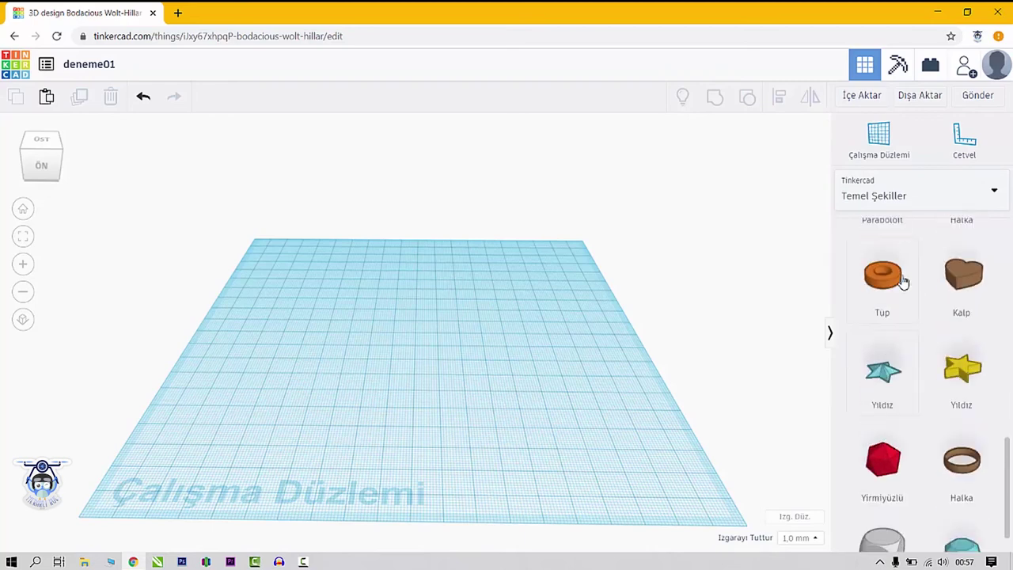
Switch the shape library to Metin ve sayılar and look through its letter shapes
{"action": "left_click", "coordinate": [892, 207]}
{"action": "left_click", "coordinate": [880, 262]}
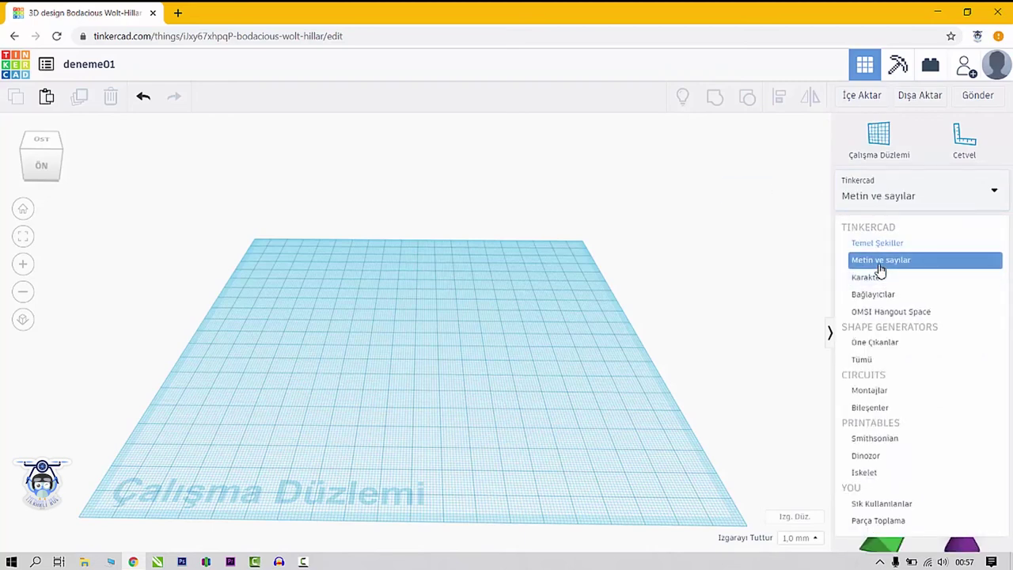
{"action": "scroll", "coordinate": [910, 277], "scroll_direction": "down", "scroll_amount": 10}
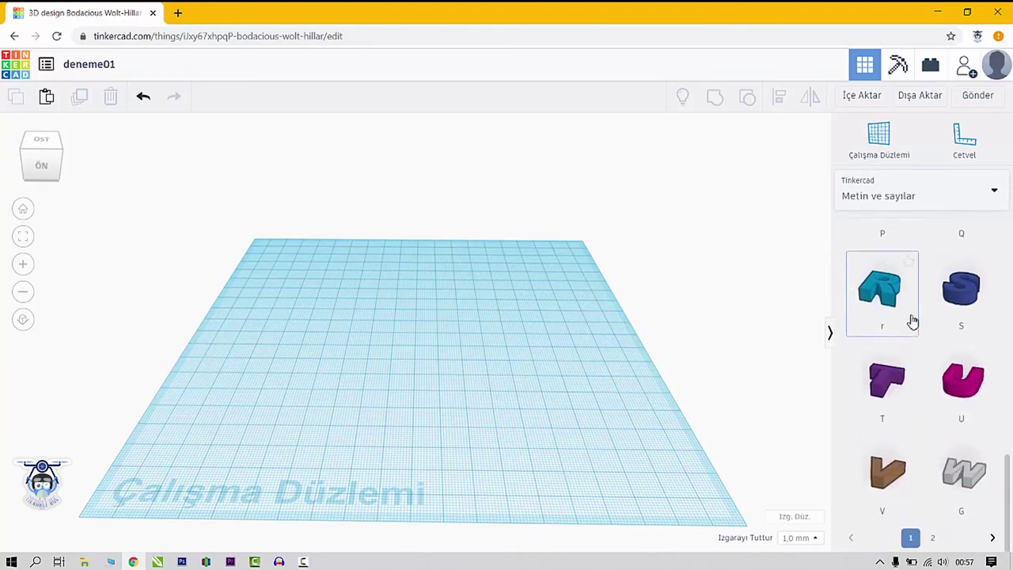
{"action": "scroll", "coordinate": [892, 382], "scroll_direction": "up", "scroll_amount": 1}
{"action": "scroll", "coordinate": [909, 255], "scroll_direction": "up", "scroll_amount": 8}
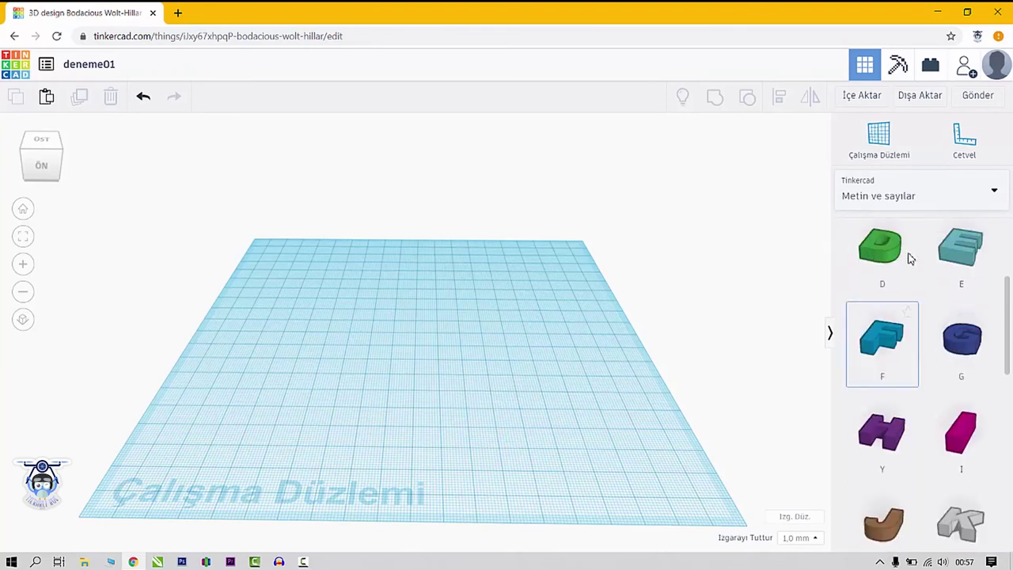
Switch the shape library to Karakter and look through all of its character parts
{"action": "left_click", "coordinate": [915, 201]}
{"action": "left_click", "coordinate": [866, 278]}
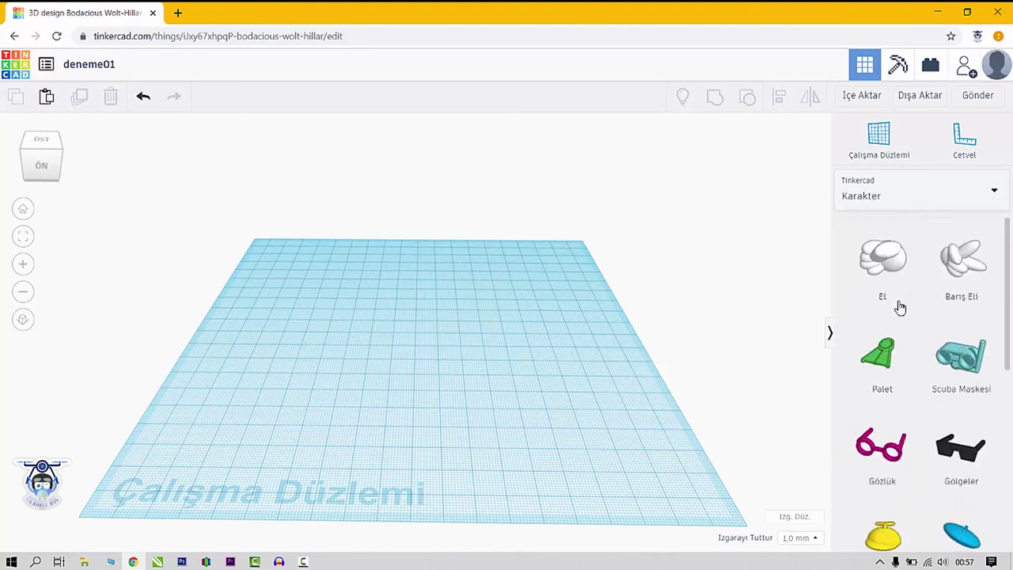
{"action": "scroll", "coordinate": [927, 301], "scroll_direction": "down", "scroll_amount": 5}
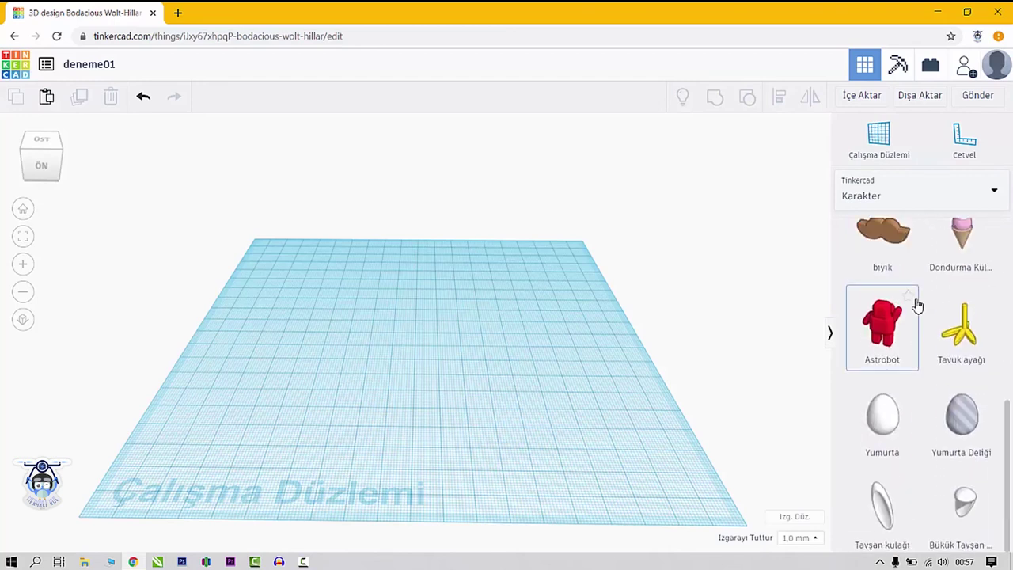
{"action": "scroll", "coordinate": [906, 307], "scroll_direction": "down", "scroll_amount": 1}
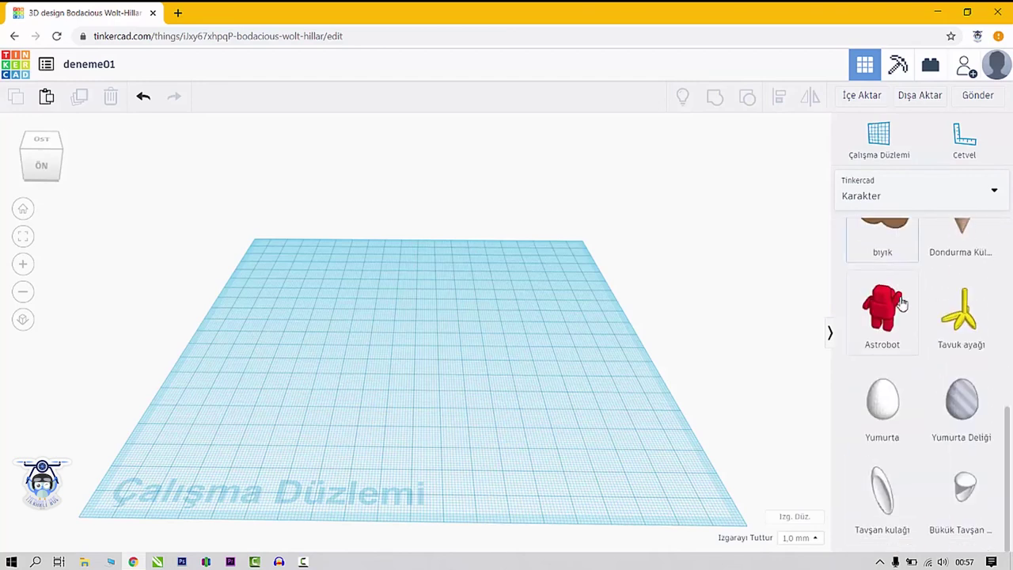
Switch the shape library to Bağlayıcılar and look through the connector shapes
{"action": "left_click", "coordinate": [911, 195]}
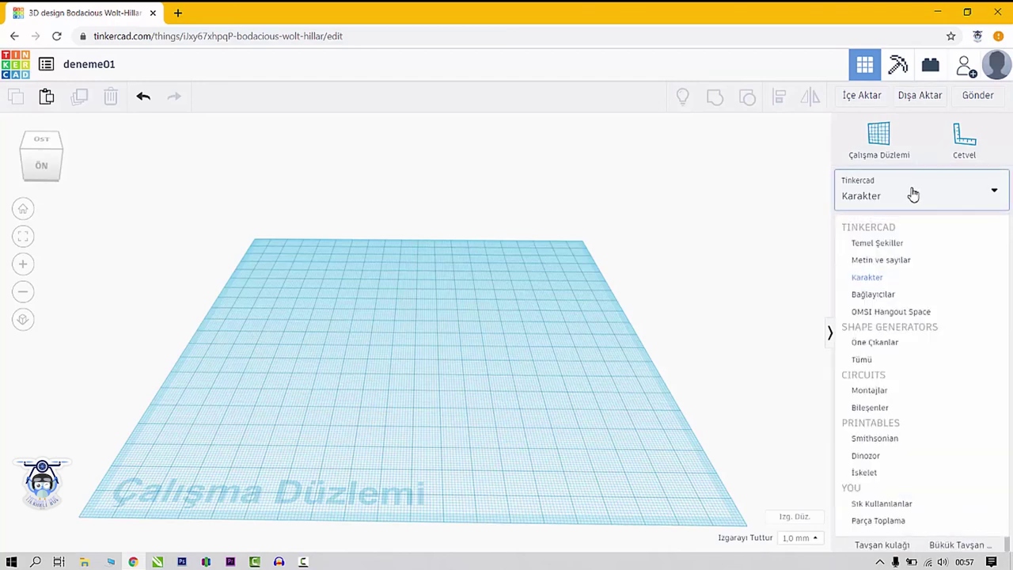
{"action": "left_click", "coordinate": [882, 295]}
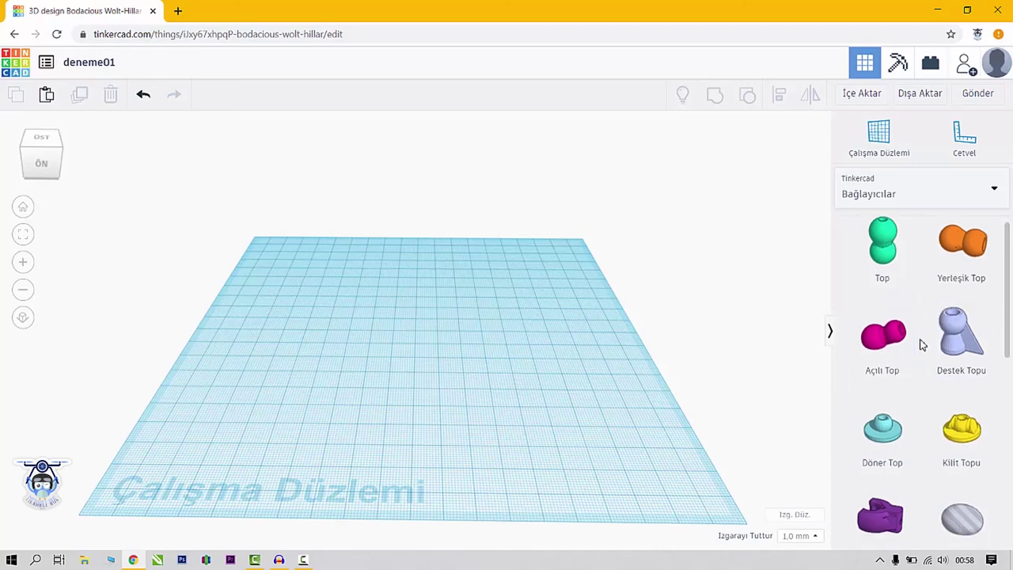
{"action": "scroll", "coordinate": [918, 345], "scroll_direction": "down", "scroll_amount": 5}
{"action": "scroll", "coordinate": [910, 356], "scroll_direction": "up", "scroll_amount": 5}
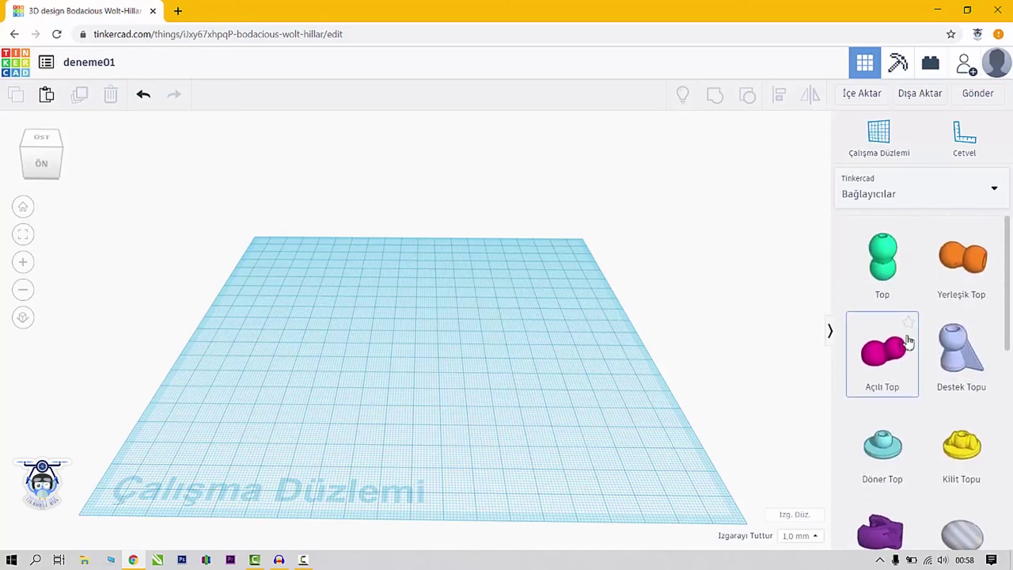
Switch the shape library to OMSI Hangout Space and look through its furniture and decoration models
{"action": "left_click", "coordinate": [903, 201]}
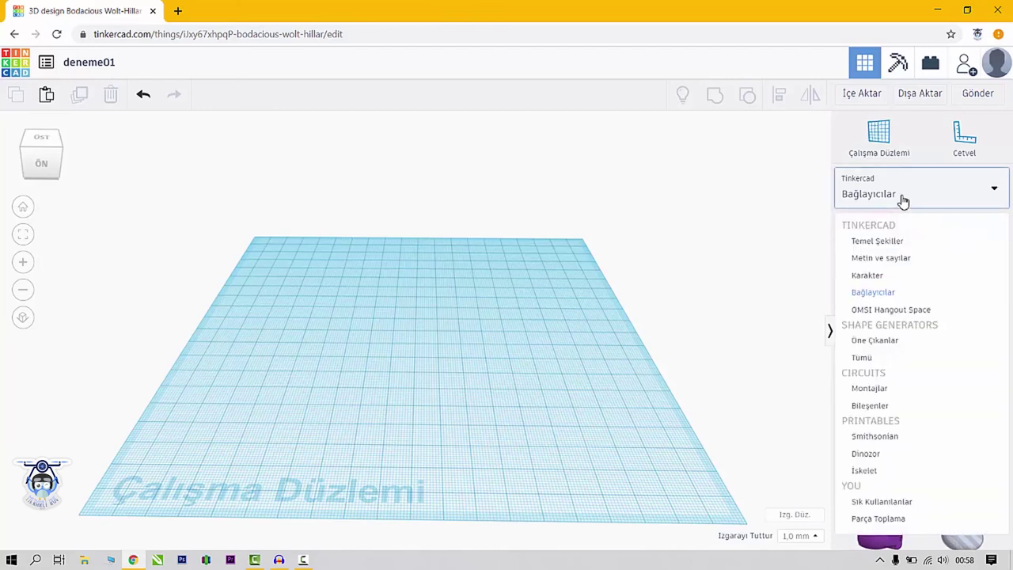
{"action": "left_click", "coordinate": [901, 311]}
{"action": "scroll", "coordinate": [932, 316], "scroll_direction": "down", "scroll_amount": 2}
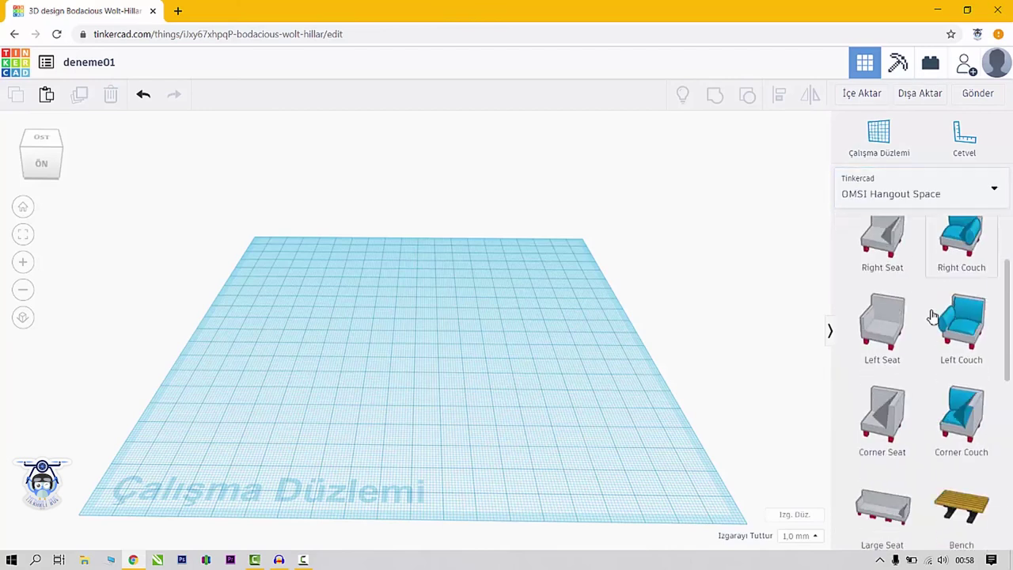
{"action": "scroll", "coordinate": [932, 317], "scroll_direction": "down", "scroll_amount": 5}
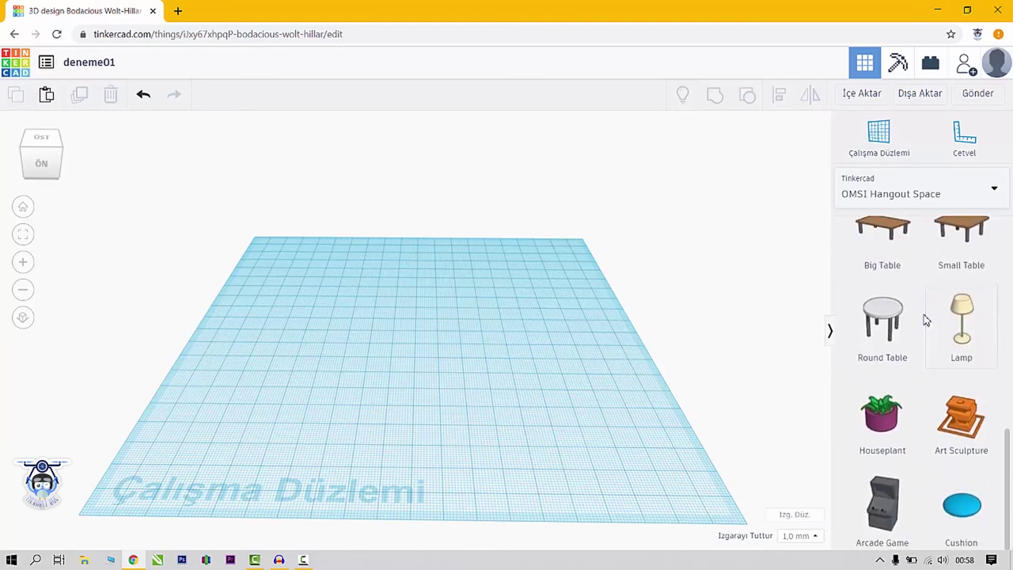
{"action": "scroll", "coordinate": [925, 308], "scroll_direction": "up", "scroll_amount": 5}
Show all (Tümü) shape generators in the library and page forward through them to the last page, 17
{"action": "left_click", "coordinate": [922, 200]}
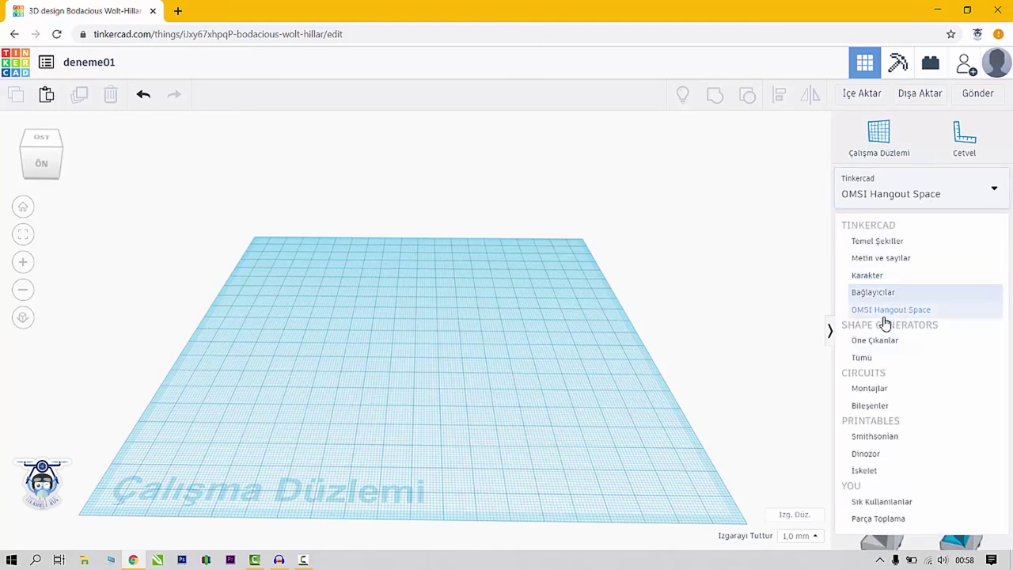
{"action": "left_click", "coordinate": [862, 359]}
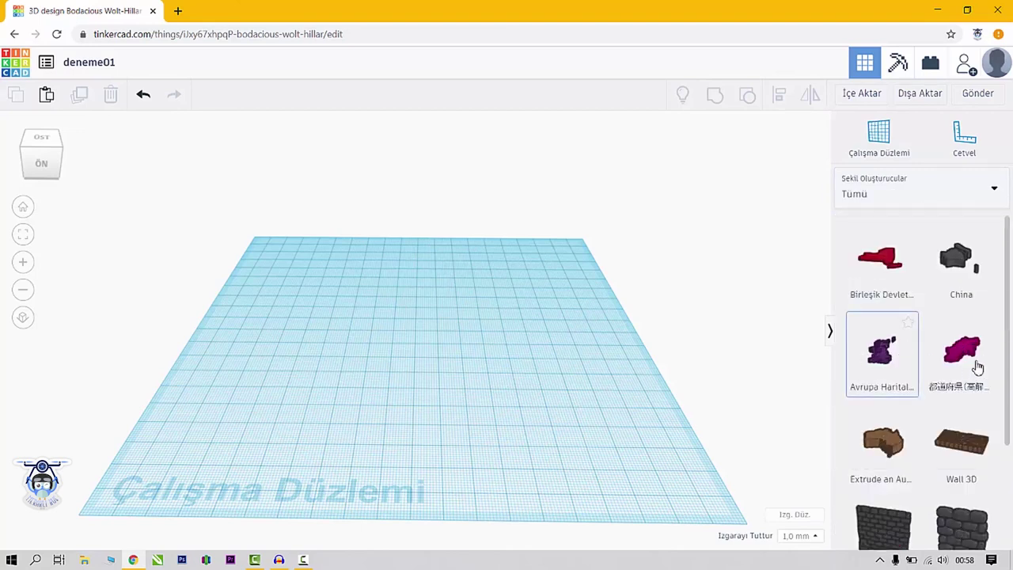
{"action": "scroll", "coordinate": [975, 353], "scroll_direction": "down", "scroll_amount": 2}
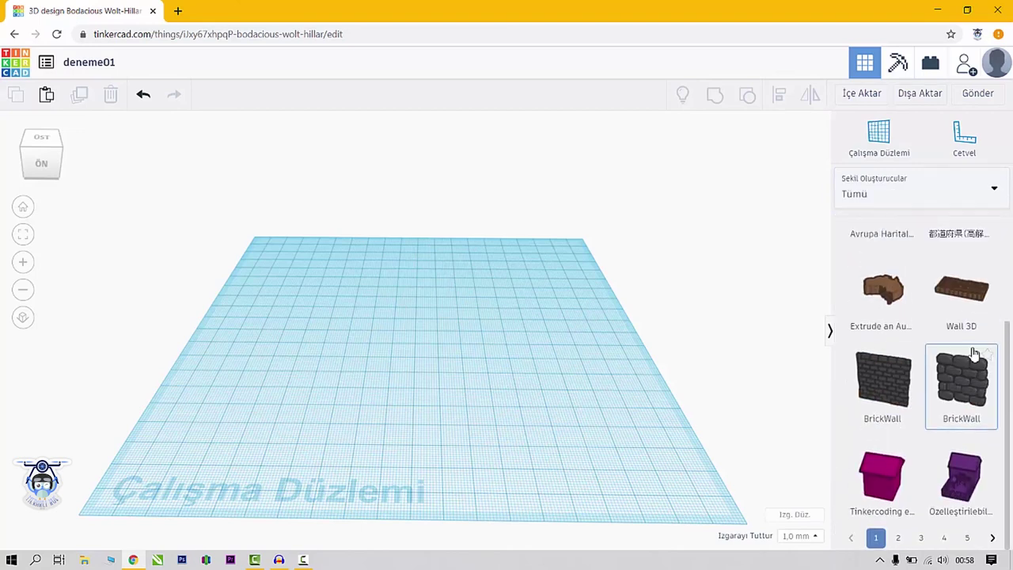
{"action": "left_click", "coordinate": [966, 537]}
{"action": "left_click", "coordinate": [992, 538]}
{"action": "left_click", "coordinate": [993, 538]}
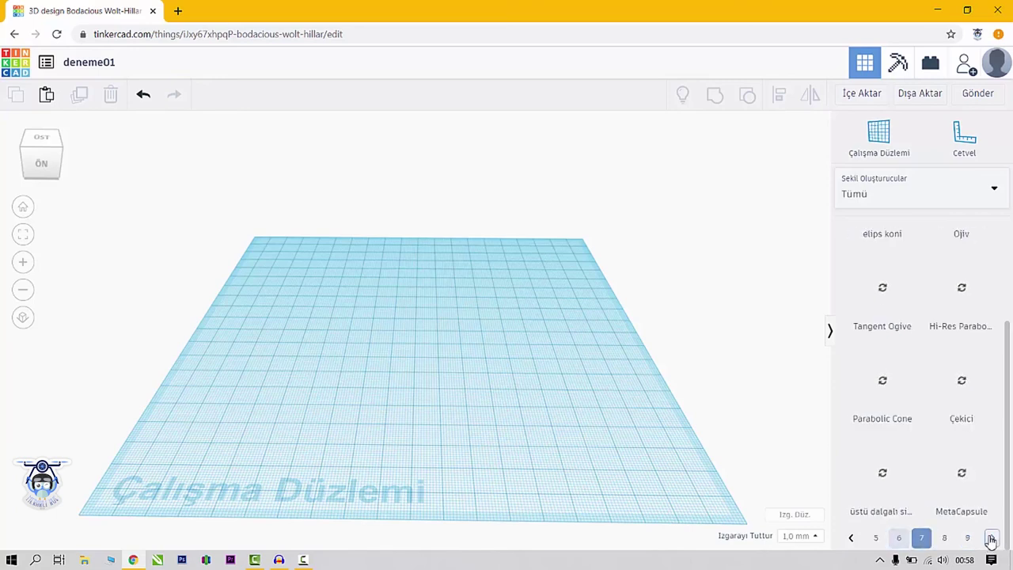
{"action": "left_click", "coordinate": [992, 539]}
{"action": "left_click", "coordinate": [992, 538]}
{"action": "left_click", "coordinate": [993, 538]}
{"action": "left_click", "coordinate": [992, 538]}
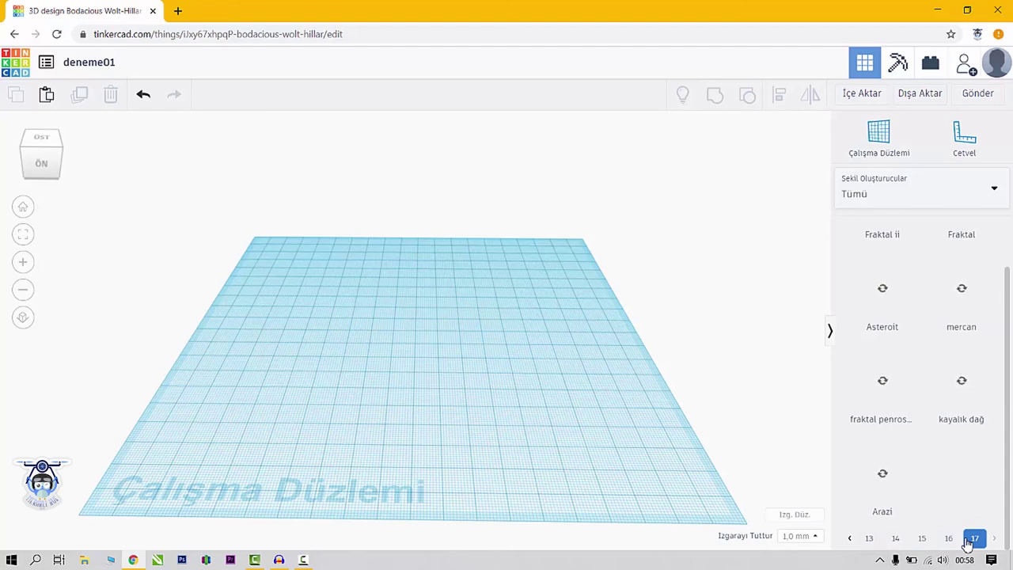
Go back through the shape generator pages to page 13 and view its shapes
{"action": "left_click", "coordinate": [923, 542]}
{"action": "left_click", "coordinate": [895, 542]}
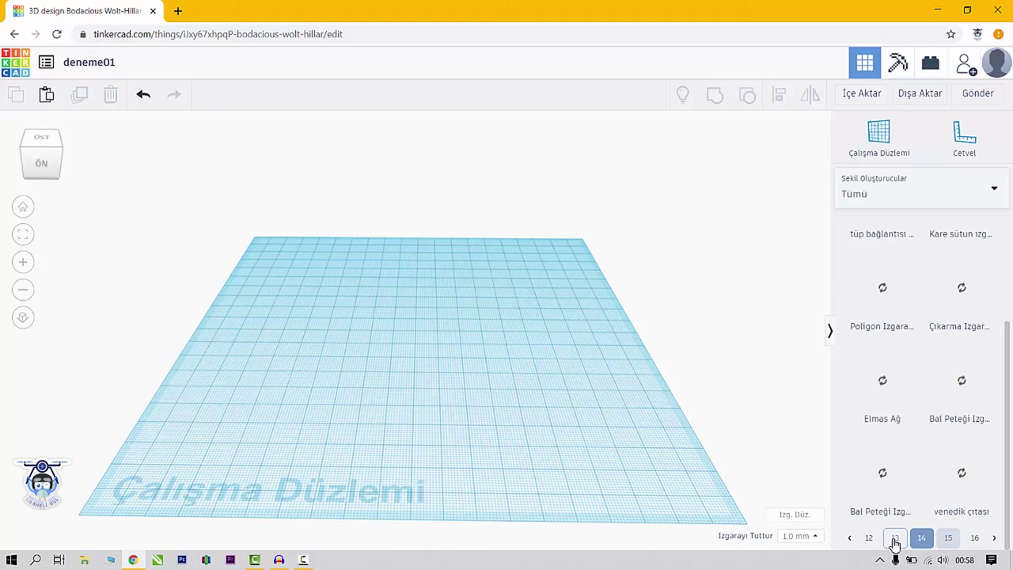
{"action": "left_click", "coordinate": [849, 541]}
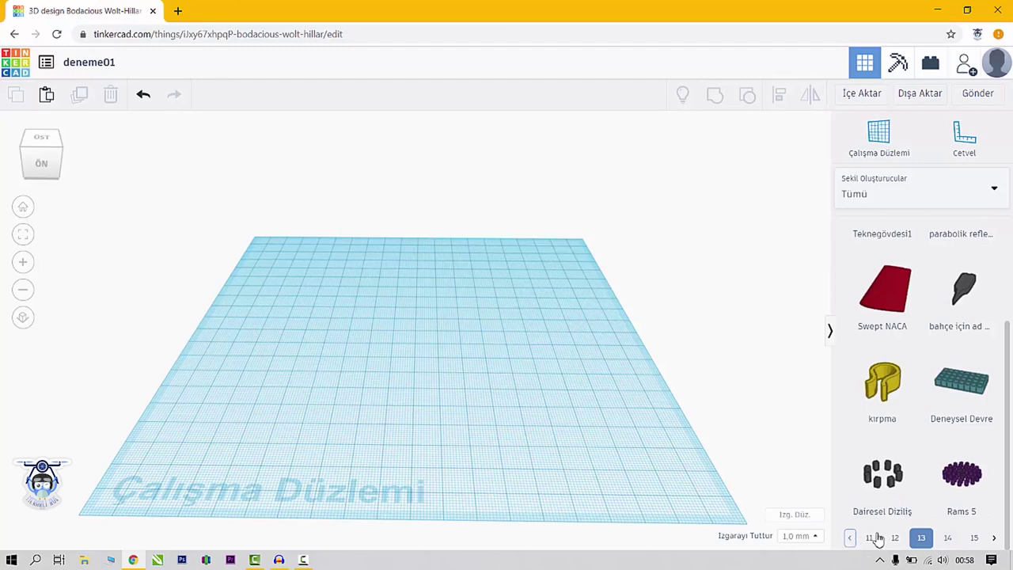
Return the shape library to the Temel Şekiller category and look over its shapes
{"action": "left_click", "coordinate": [915, 206]}
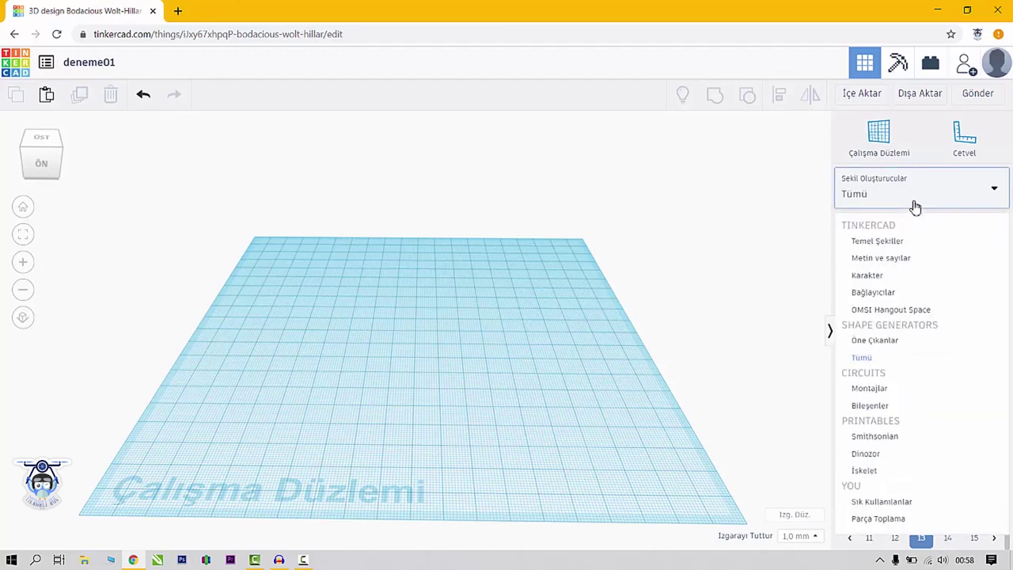
{"action": "left_click", "coordinate": [892, 241]}
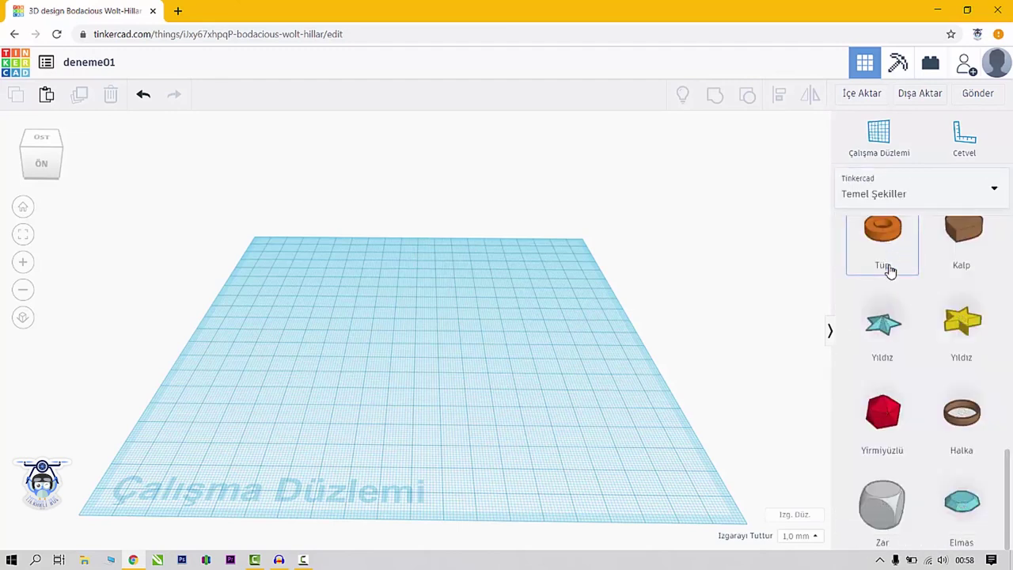
{"action": "scroll", "coordinate": [906, 380], "scroll_direction": "up", "scroll_amount": 3}
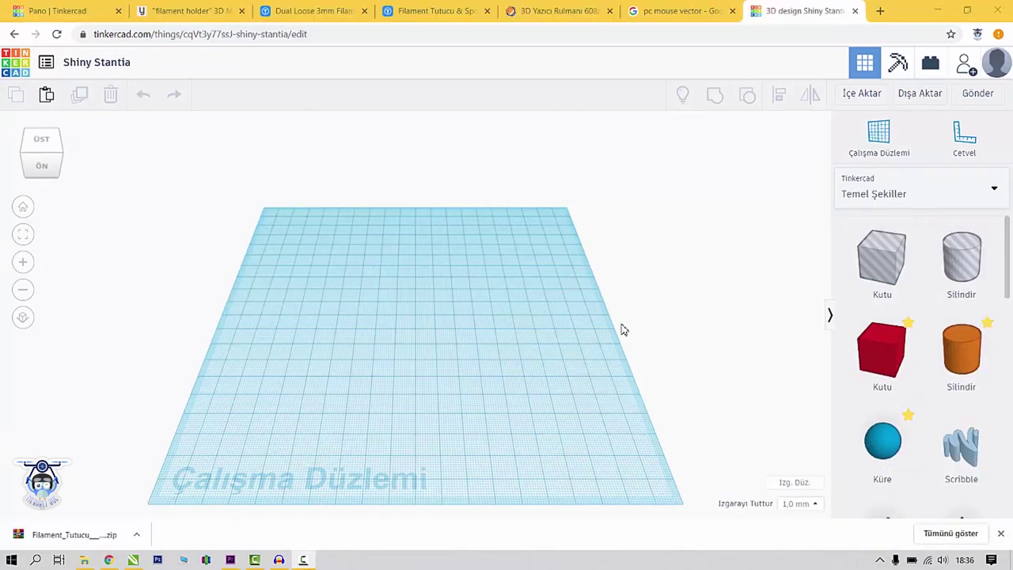